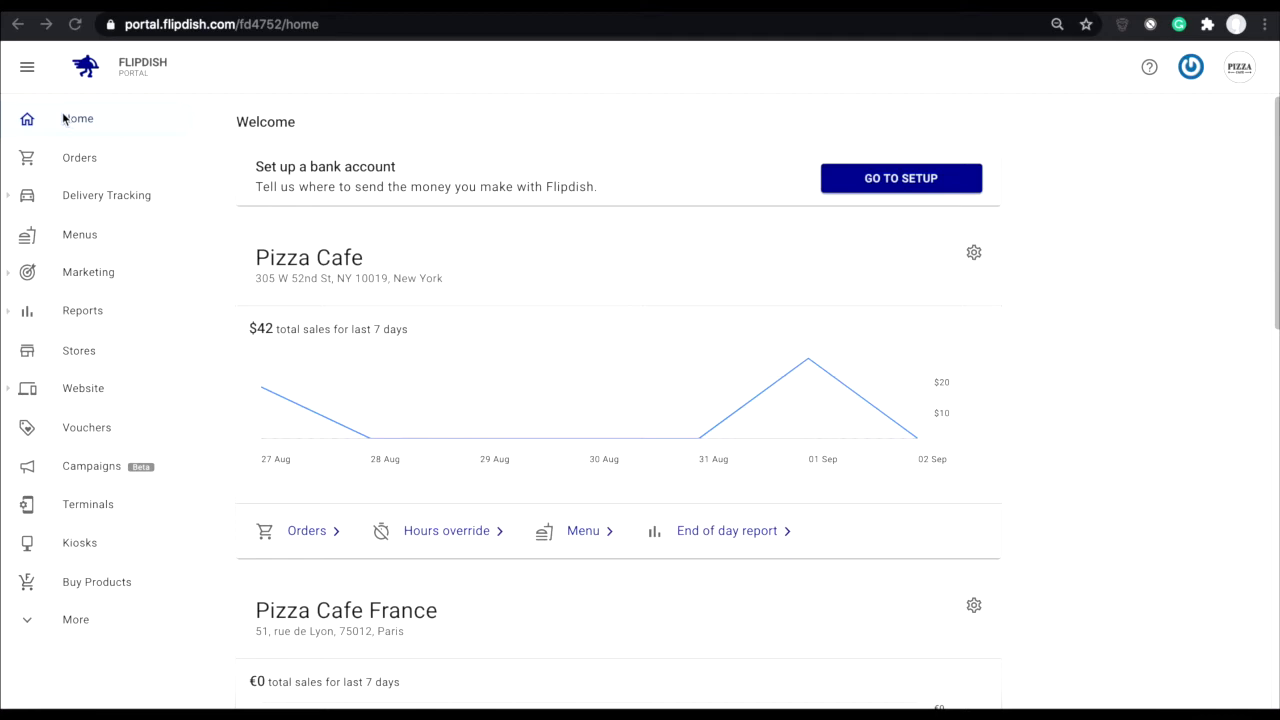
Step: Go through setup and open the Banking page from the sidebar's More section
click(115, 119)
click(874, 181)
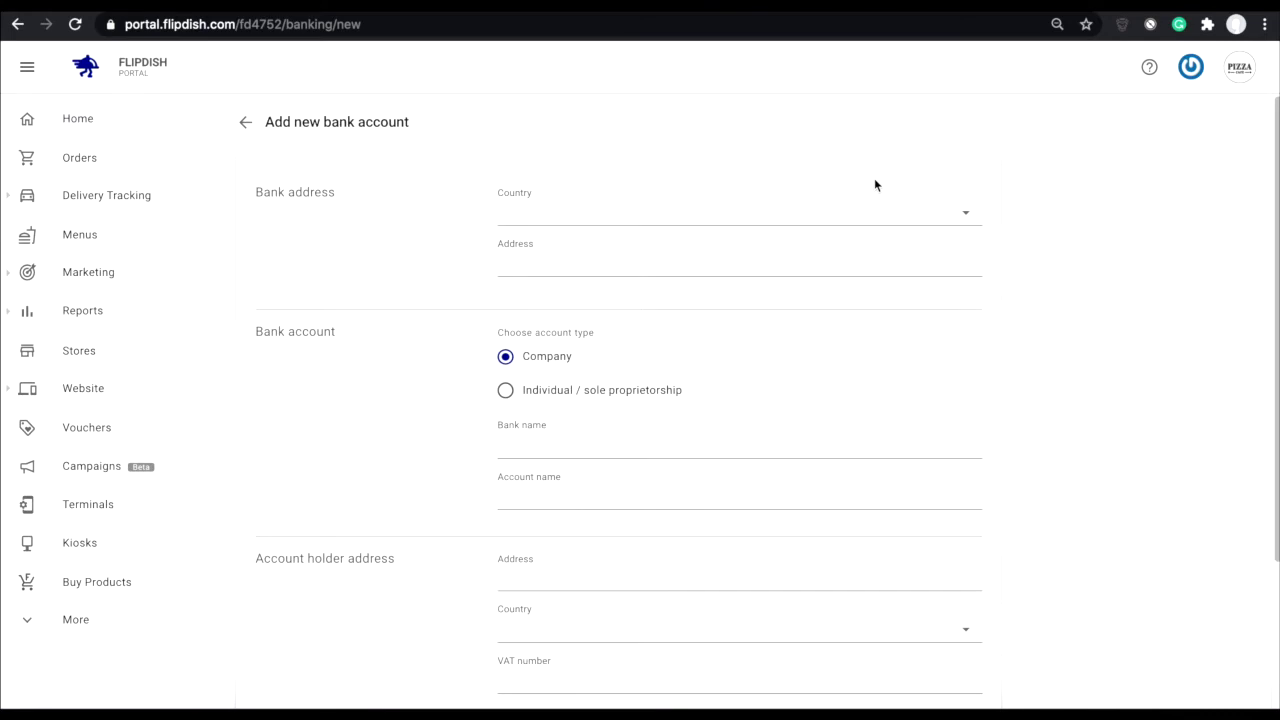
click(32, 620)
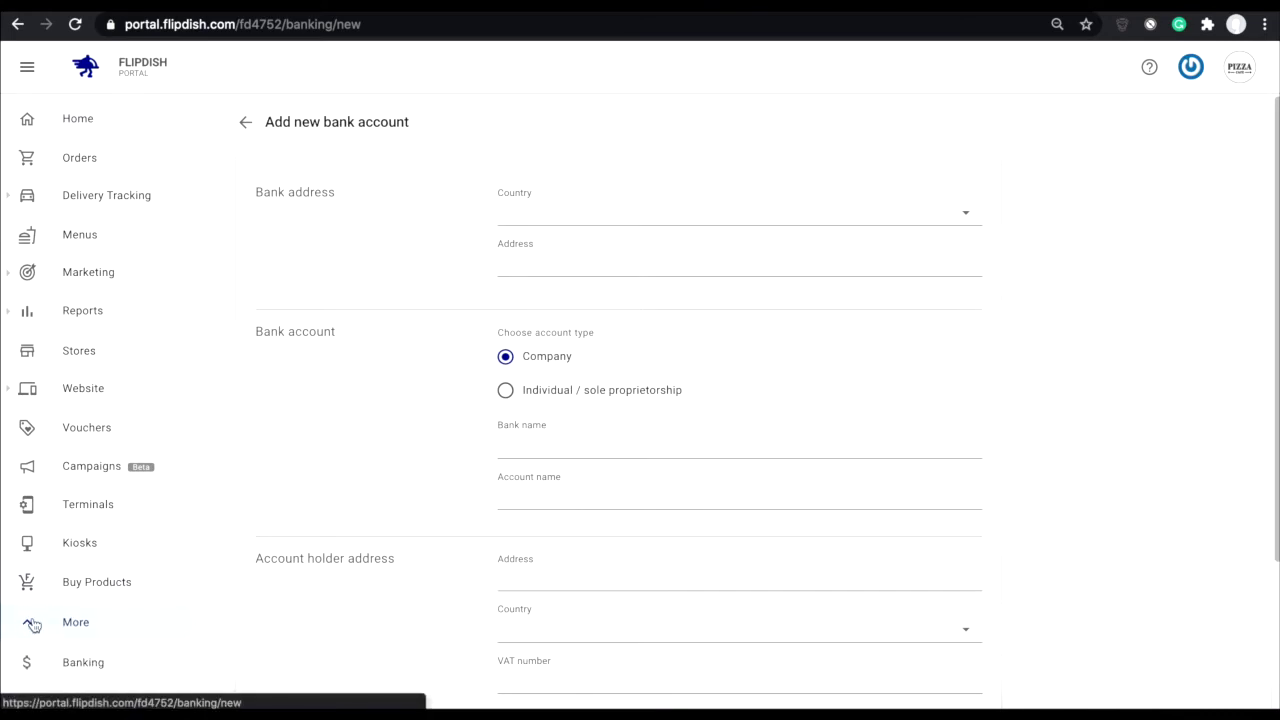
scroll(32, 622, down, 1)
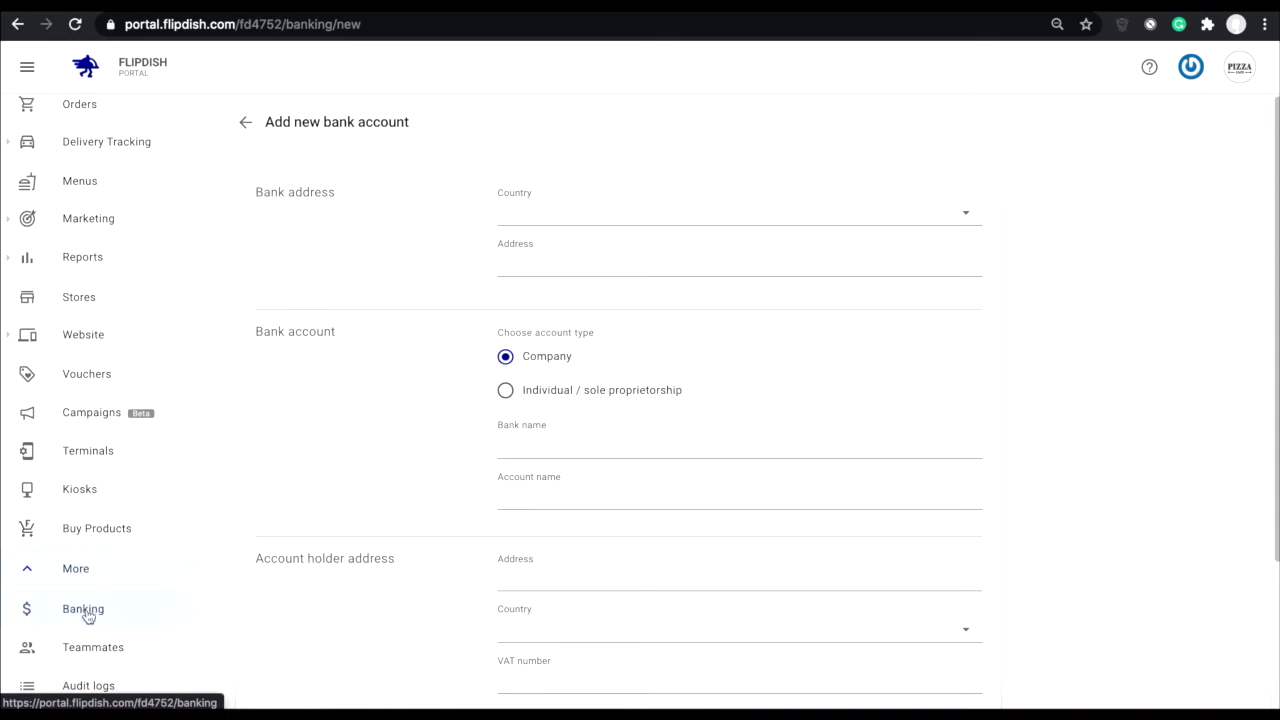
click(89, 616)
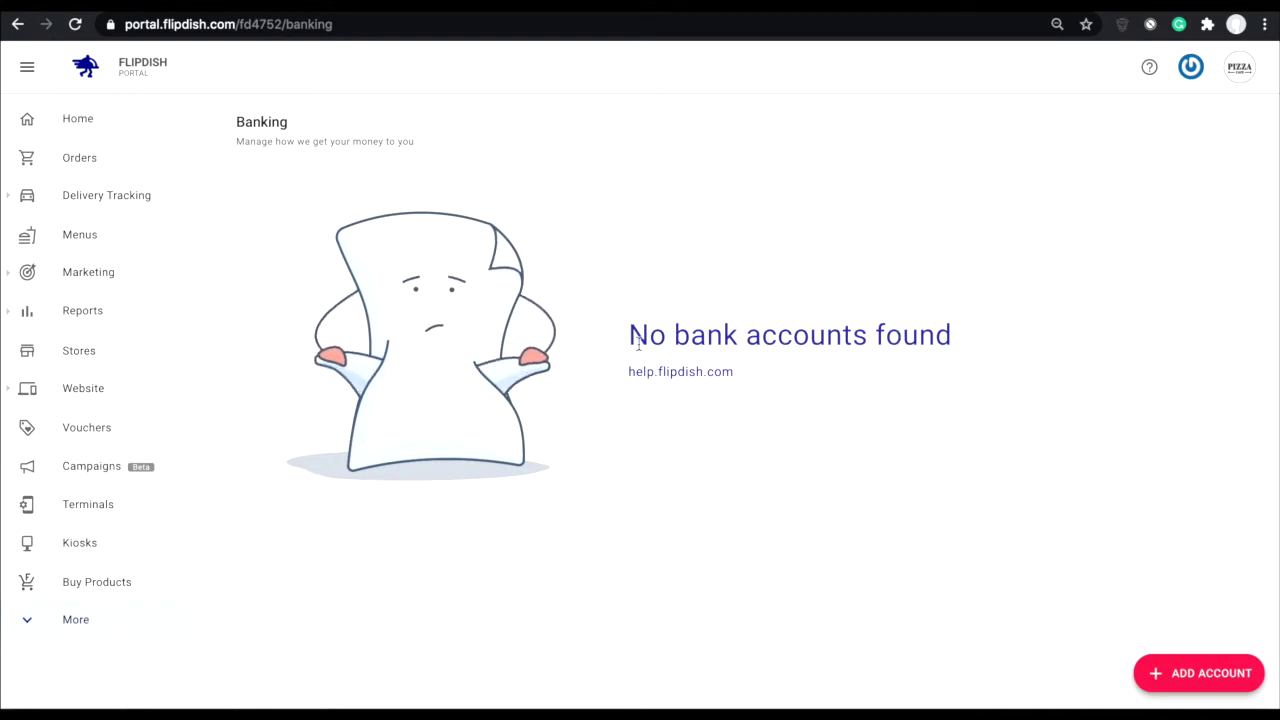
Step: Add a new bank account with bank country United States of America and enter the bank's address
click(1195, 675)
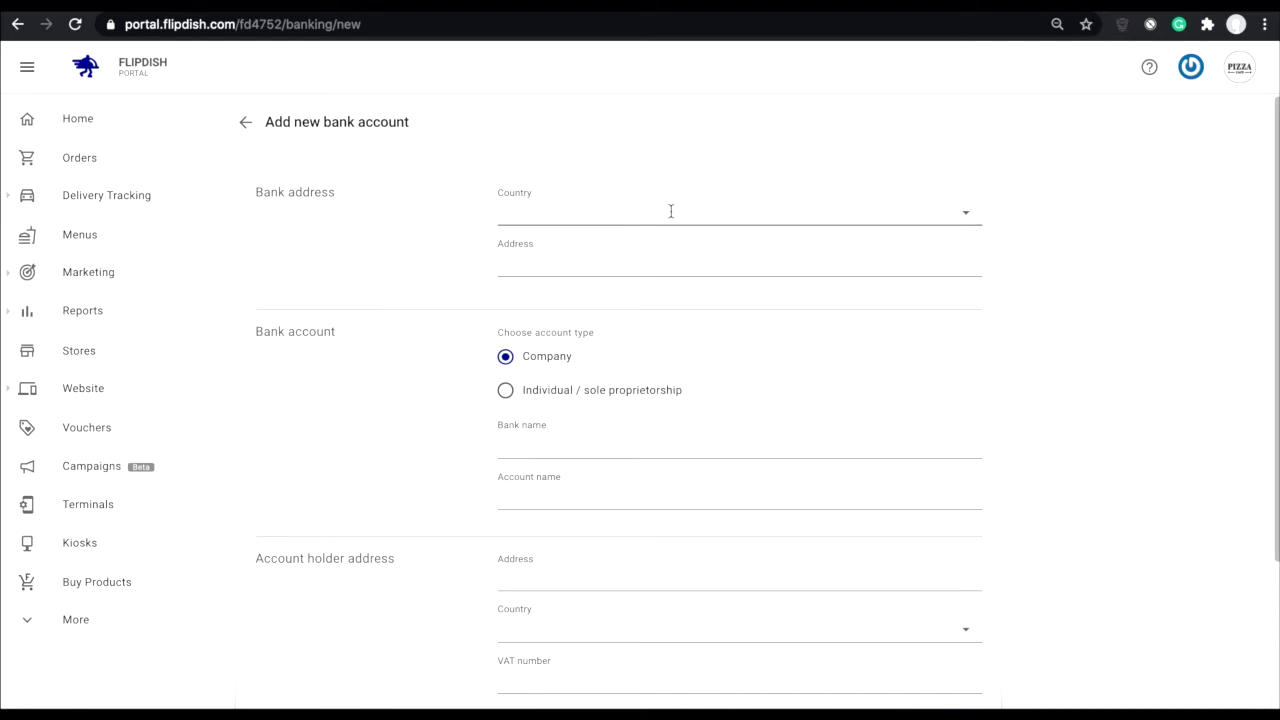
click(588, 211)
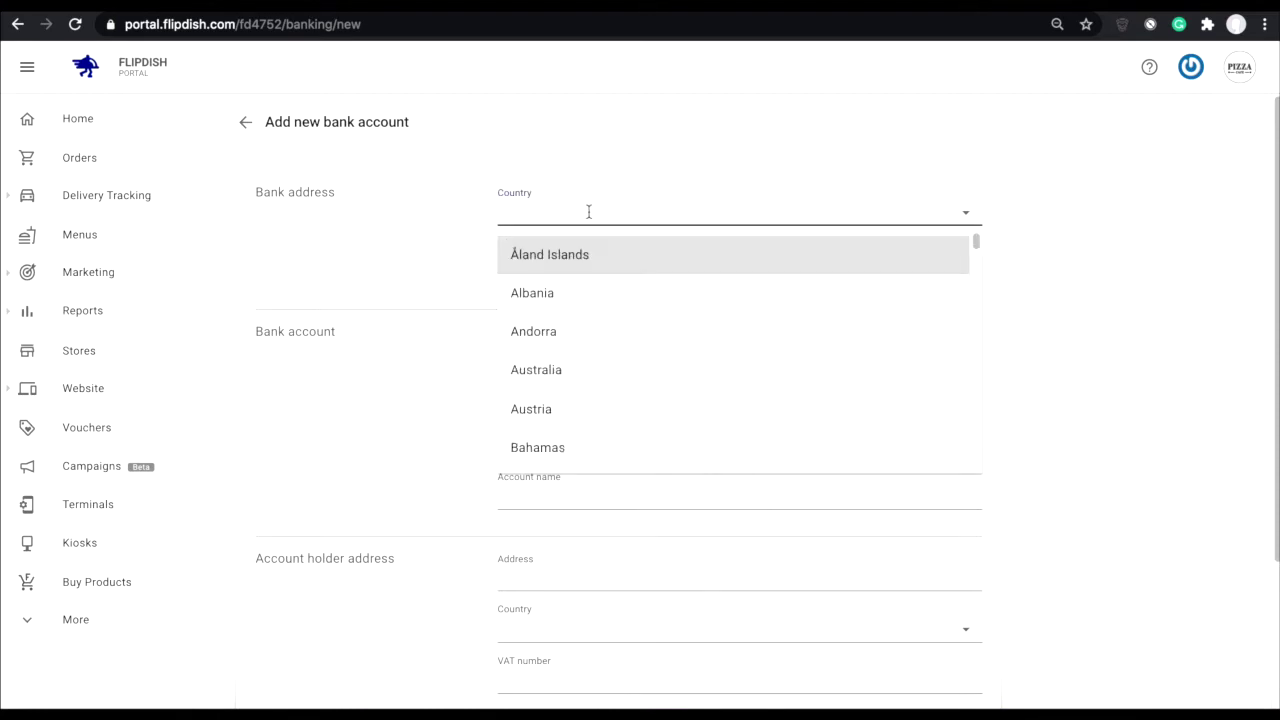
text(unit)
click(606, 331)
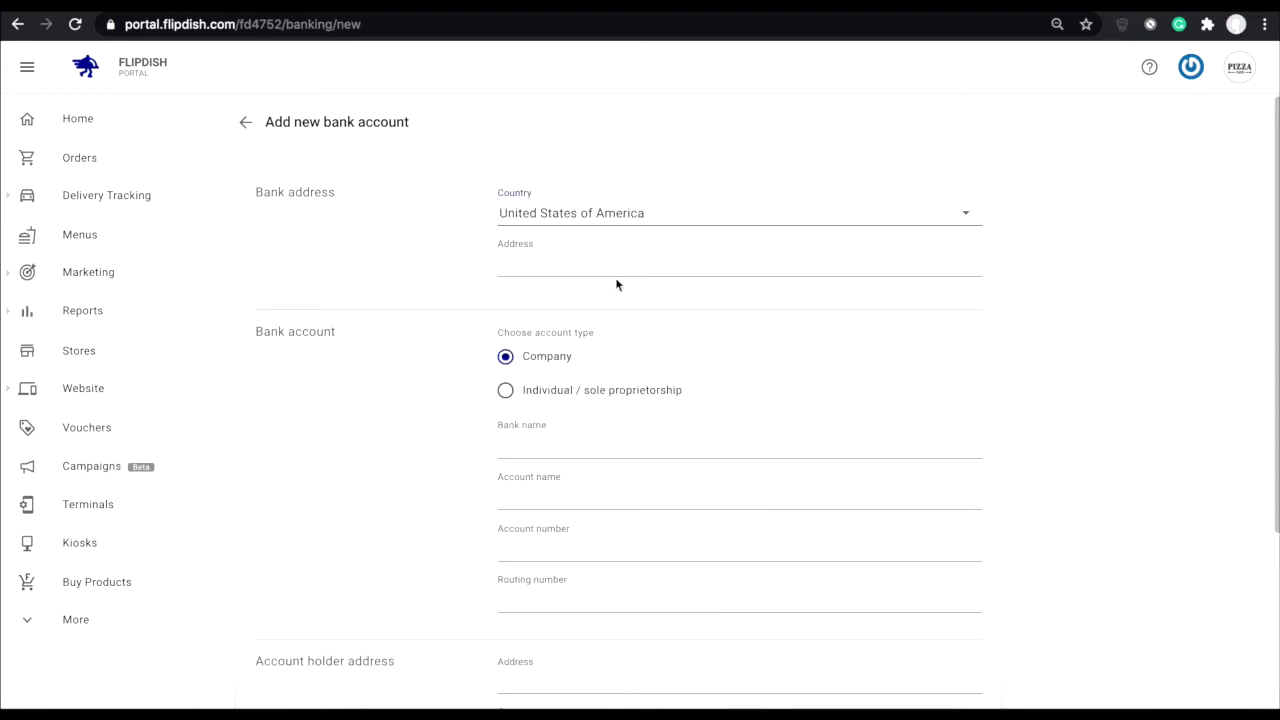
click(615, 278)
text(123 Lo)
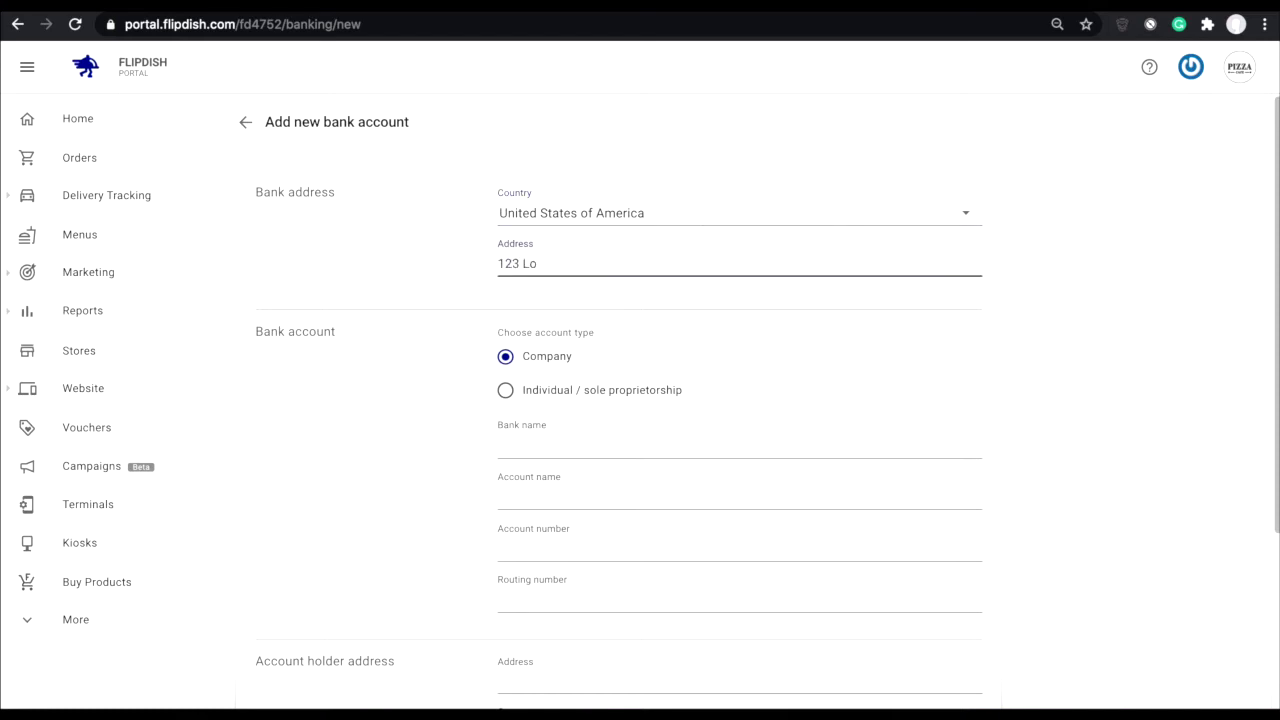
text(s Angelas, California)
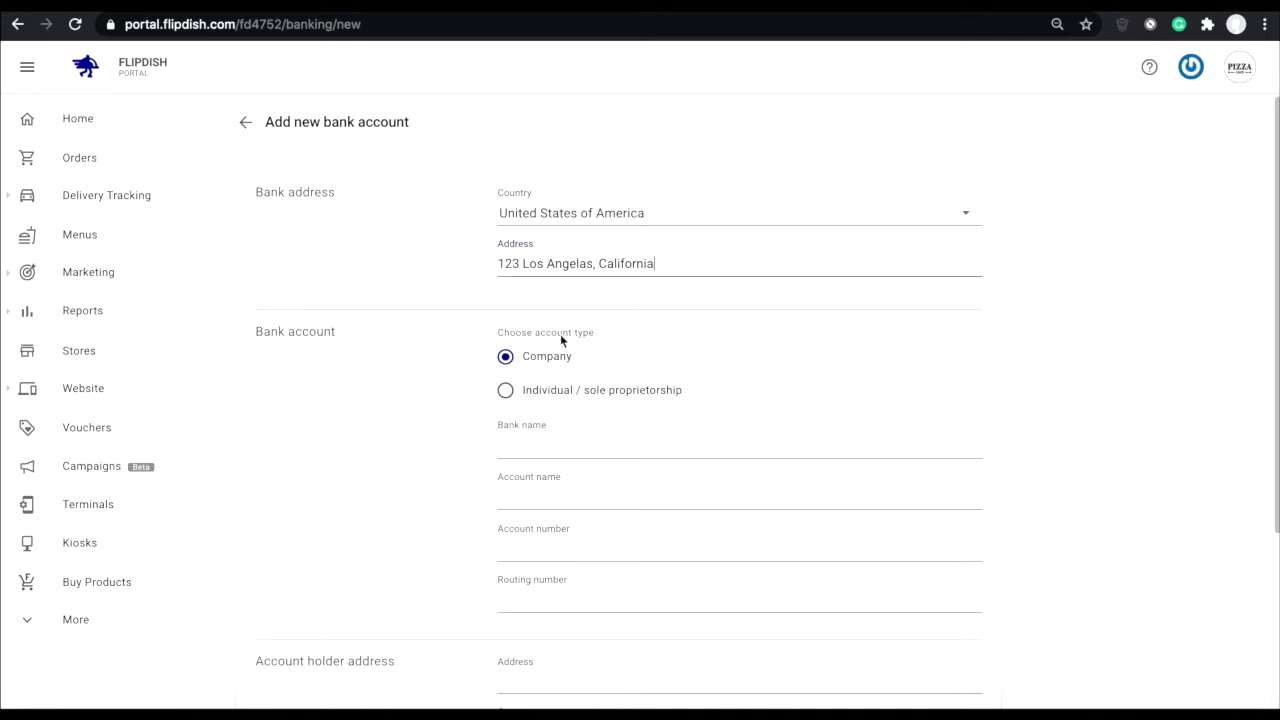
Step: Make it an individual / sole proprietorship Bank of America account with holder name, account and routing numbers
click(507, 359)
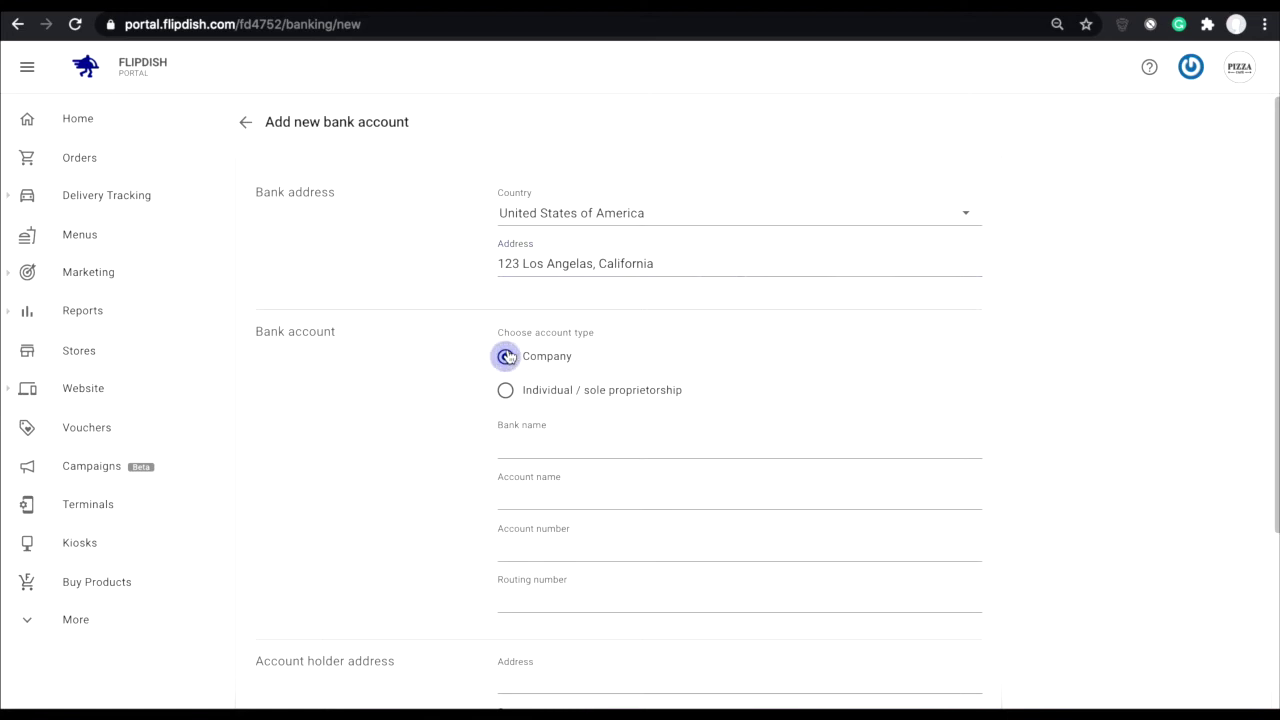
click(507, 390)
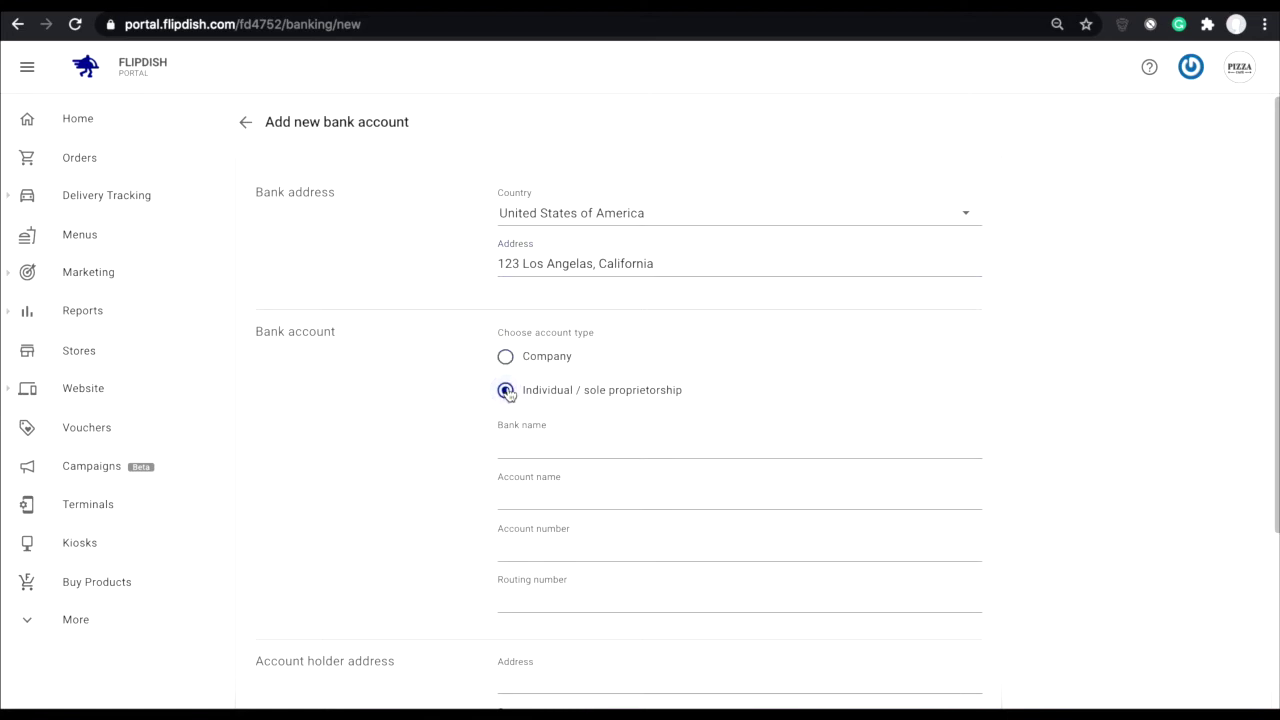
scroll(506, 380, down, 2)
click(514, 342)
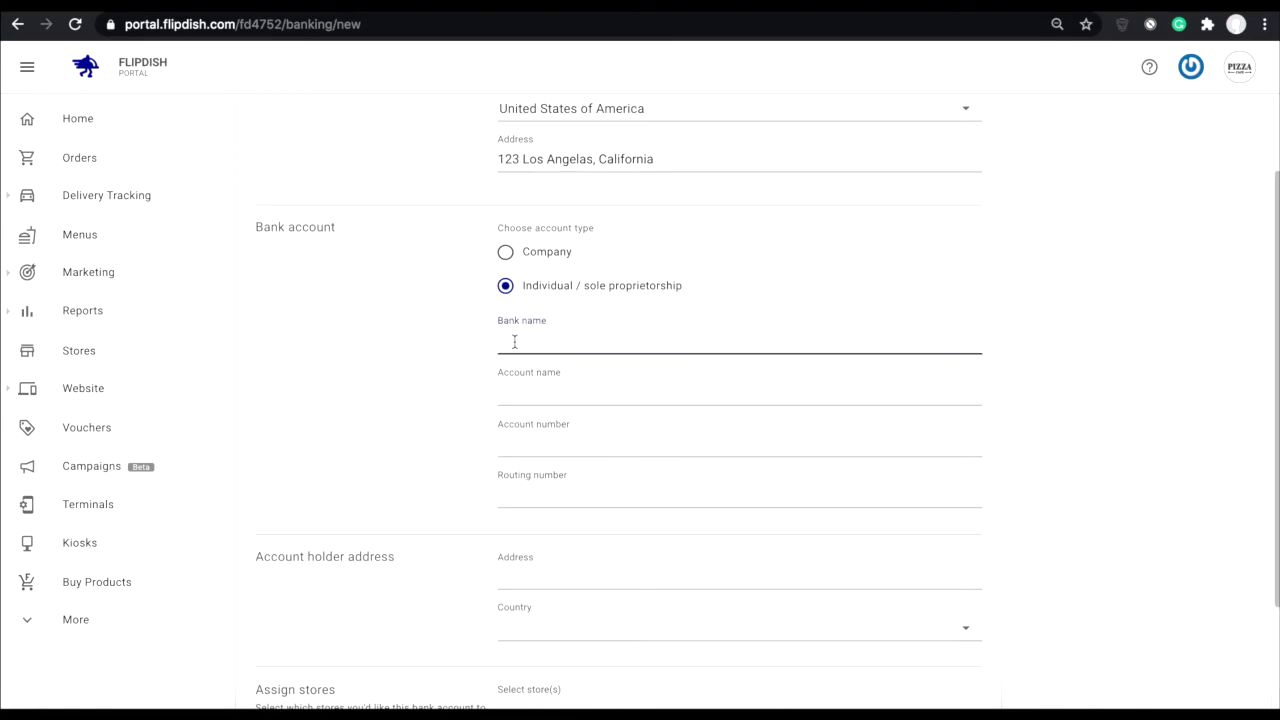
text(Bank of America)
click(510, 393)
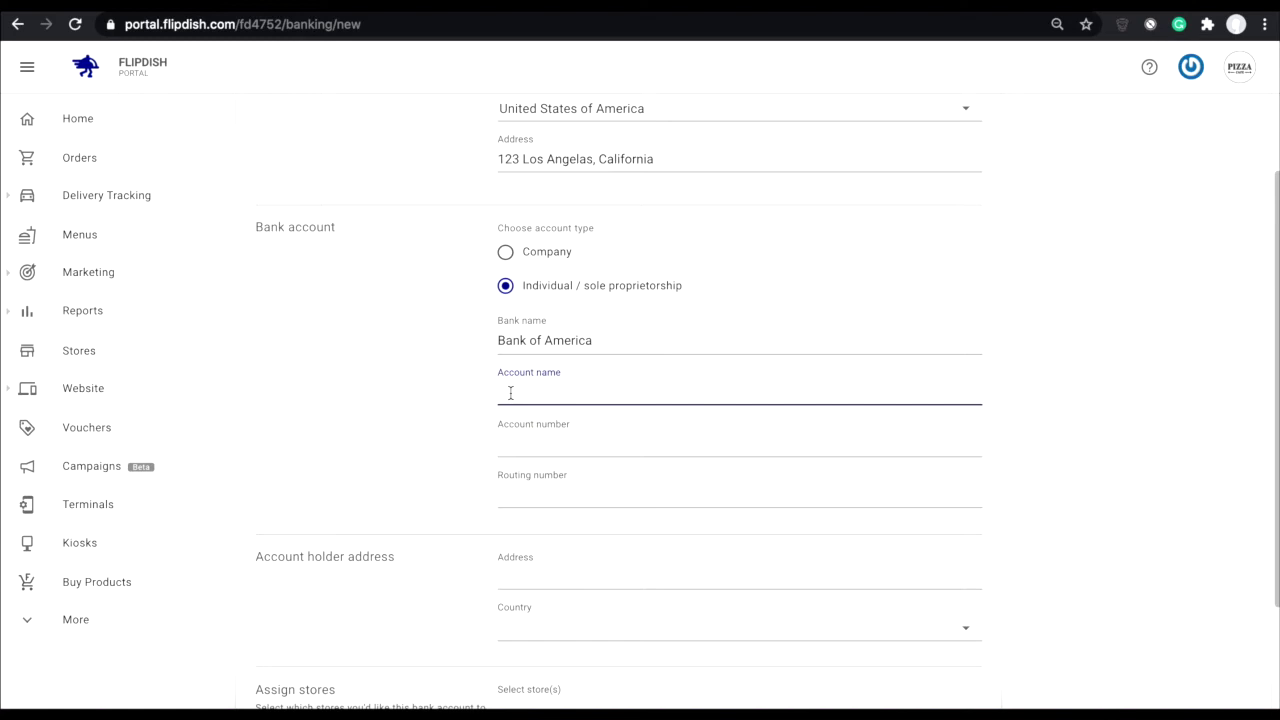
click(523, 440)
text(34567890)
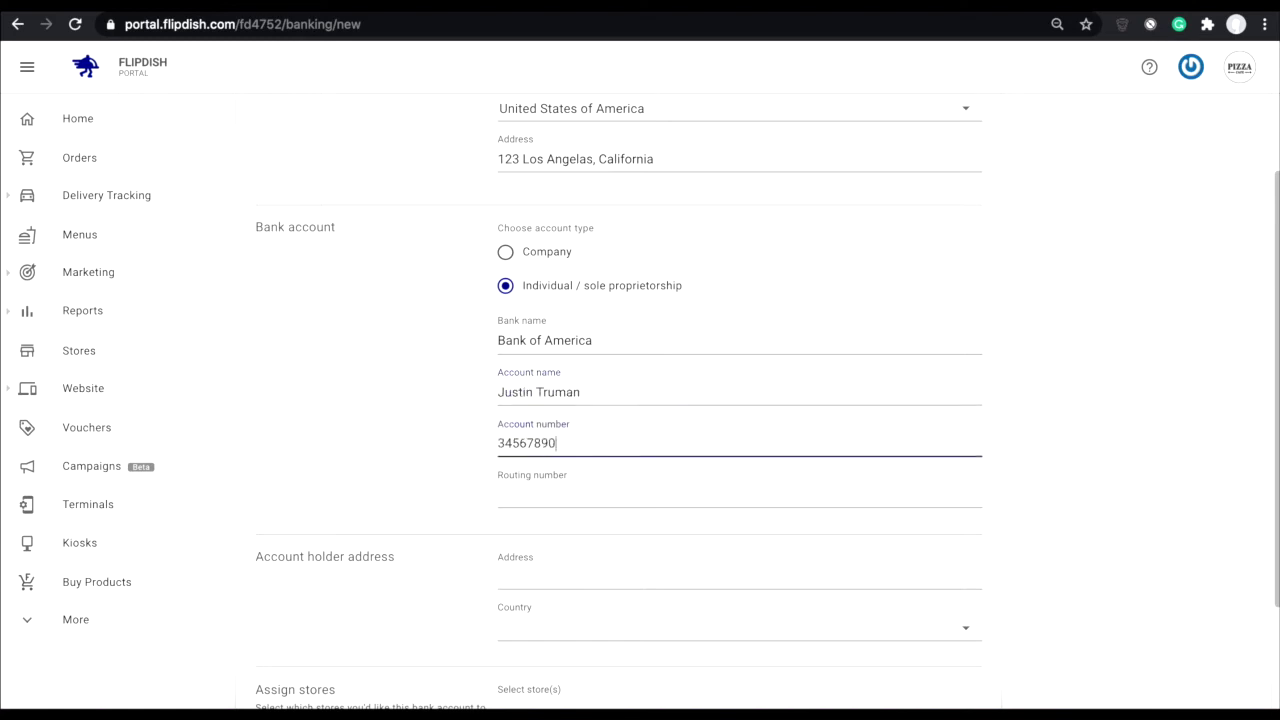
click(522, 494)
text(000000009)
Step: Enter the account holder's address with country United States of America
scroll(537, 523, down, 1)
key(Tab)
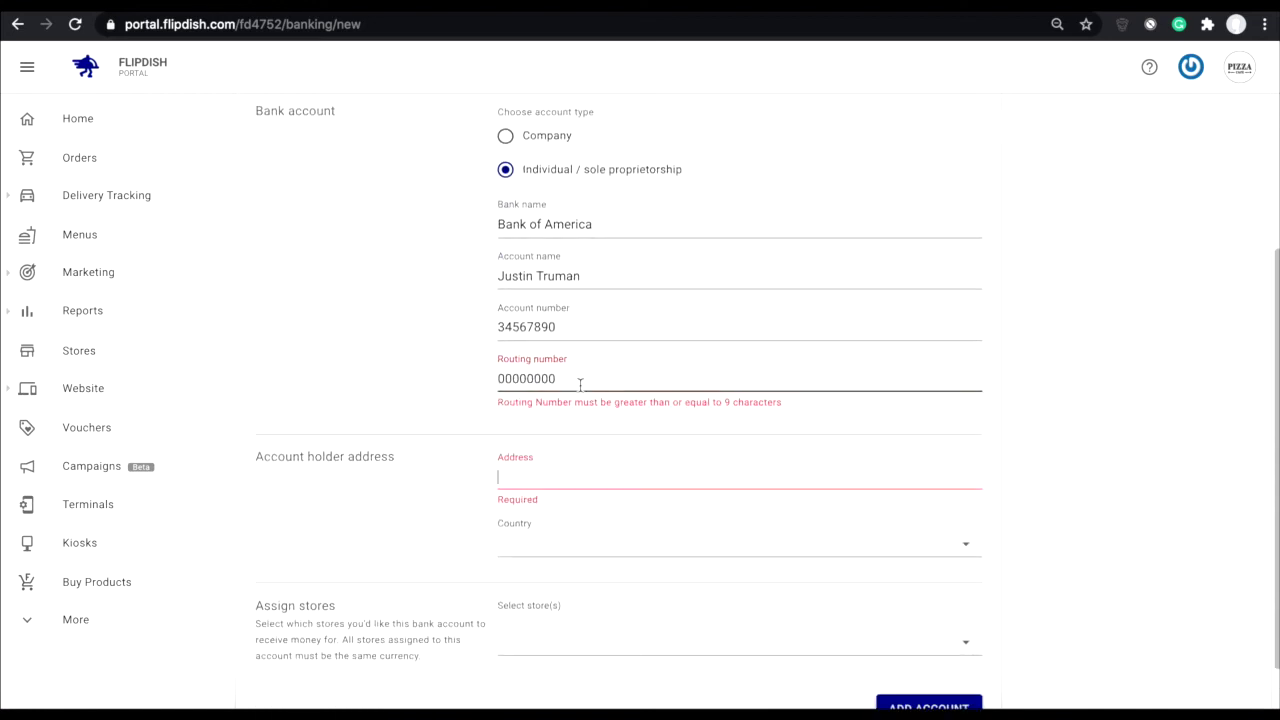
scroll(553, 453, up, 2)
scroll(553, 453, down, 1)
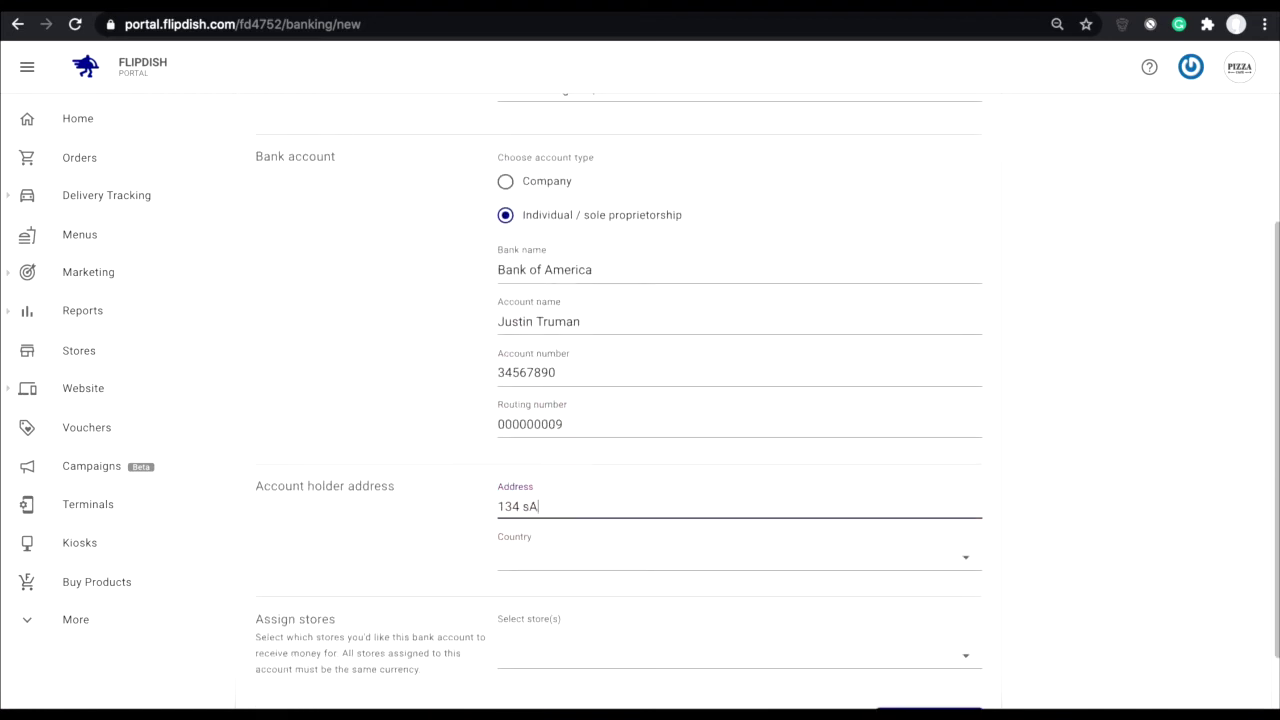
click(537, 554)
text(unit)
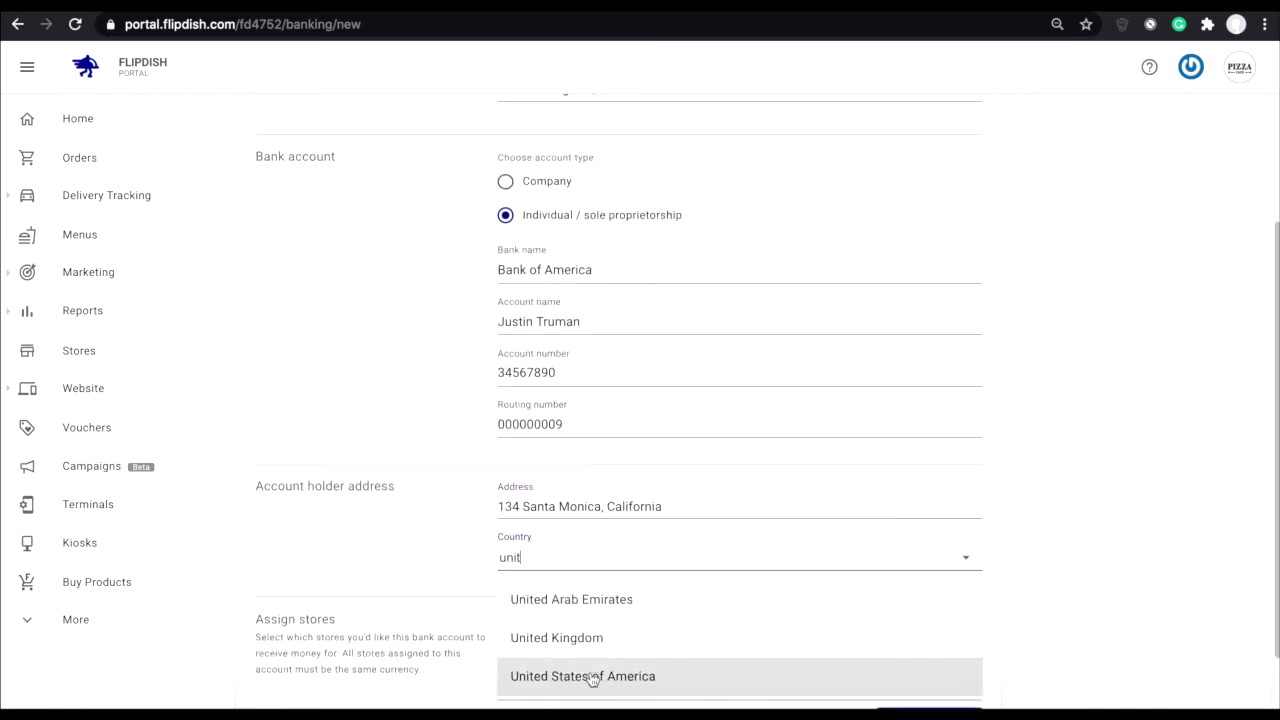
click(589, 677)
Step: Assign the account to the Pizza Cafe store and submit it
scroll(462, 568, down, 1)
click(552, 580)
scroll(552, 580, down, 1)
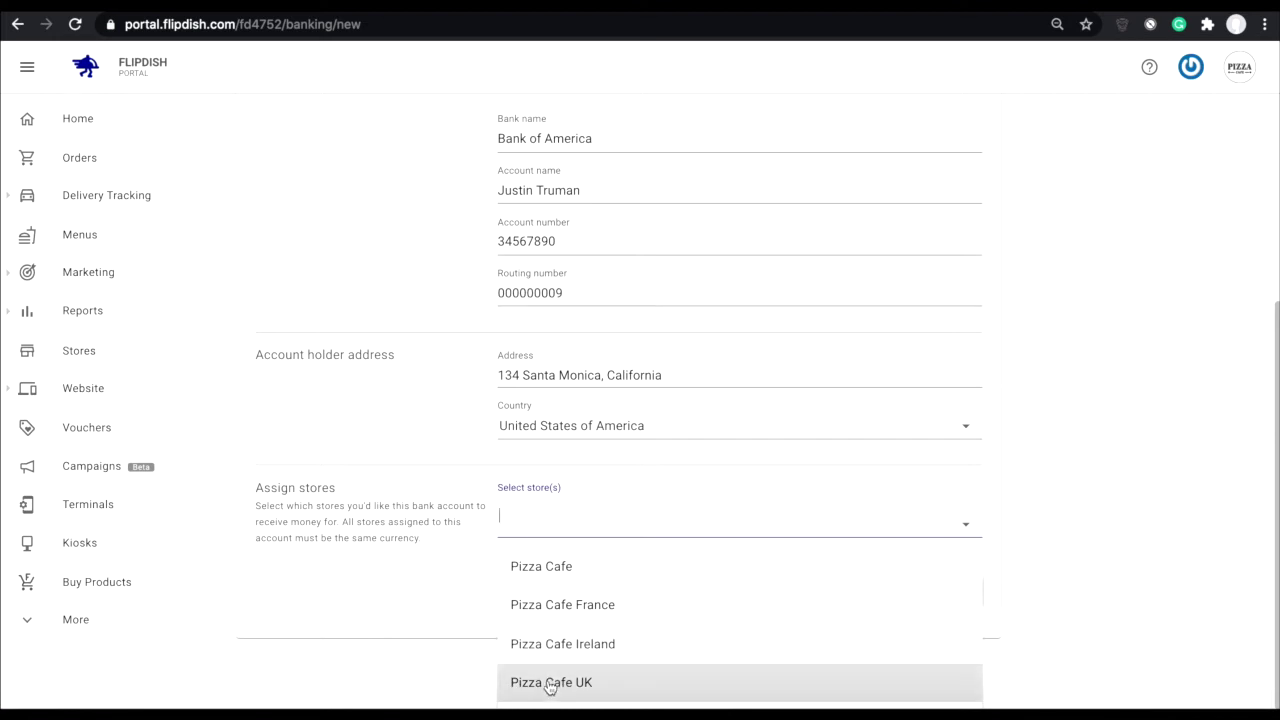
click(586, 566)
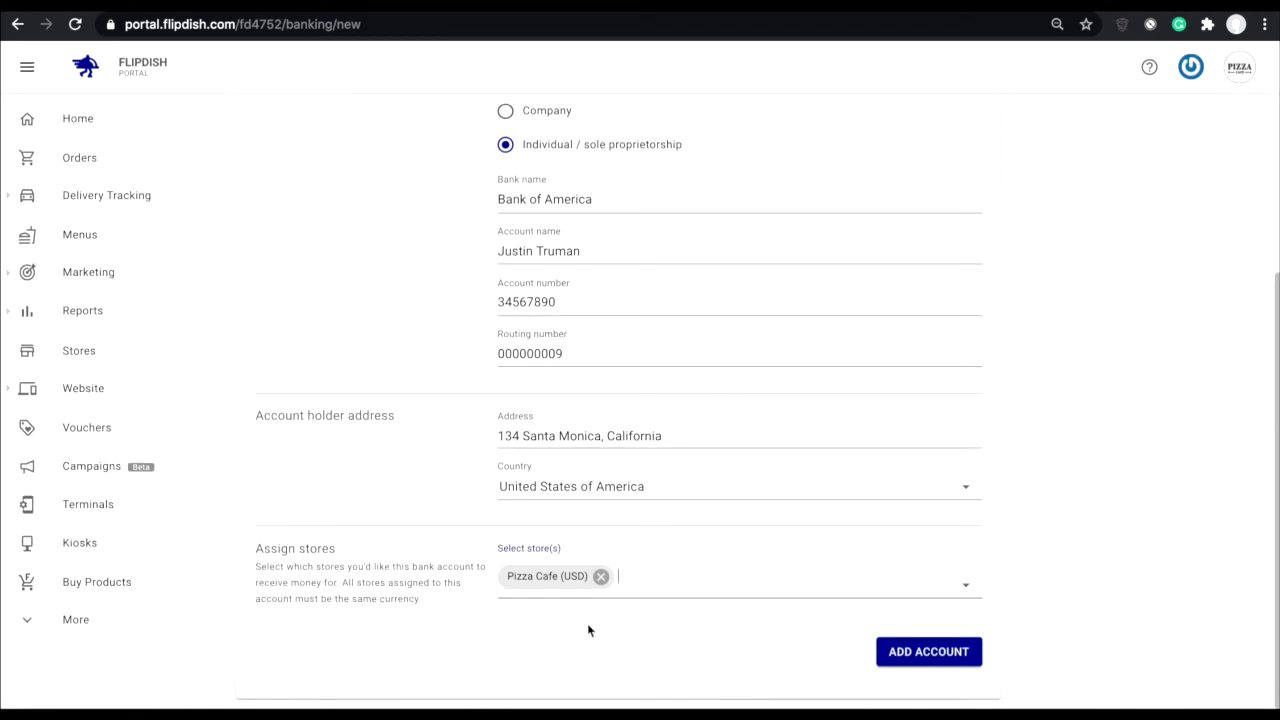
click(910, 655)
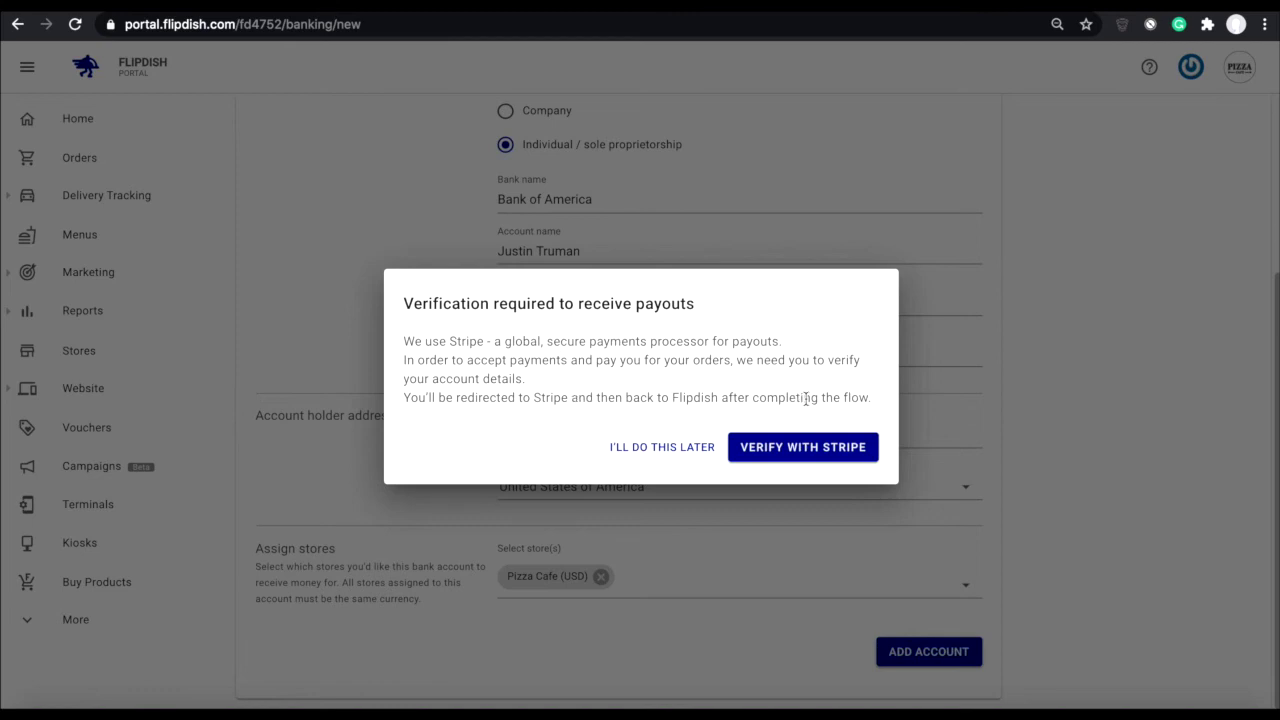
Step: Launch Verify with Stripe to reach Stripe's 'About your business' entity-type page
click(798, 455)
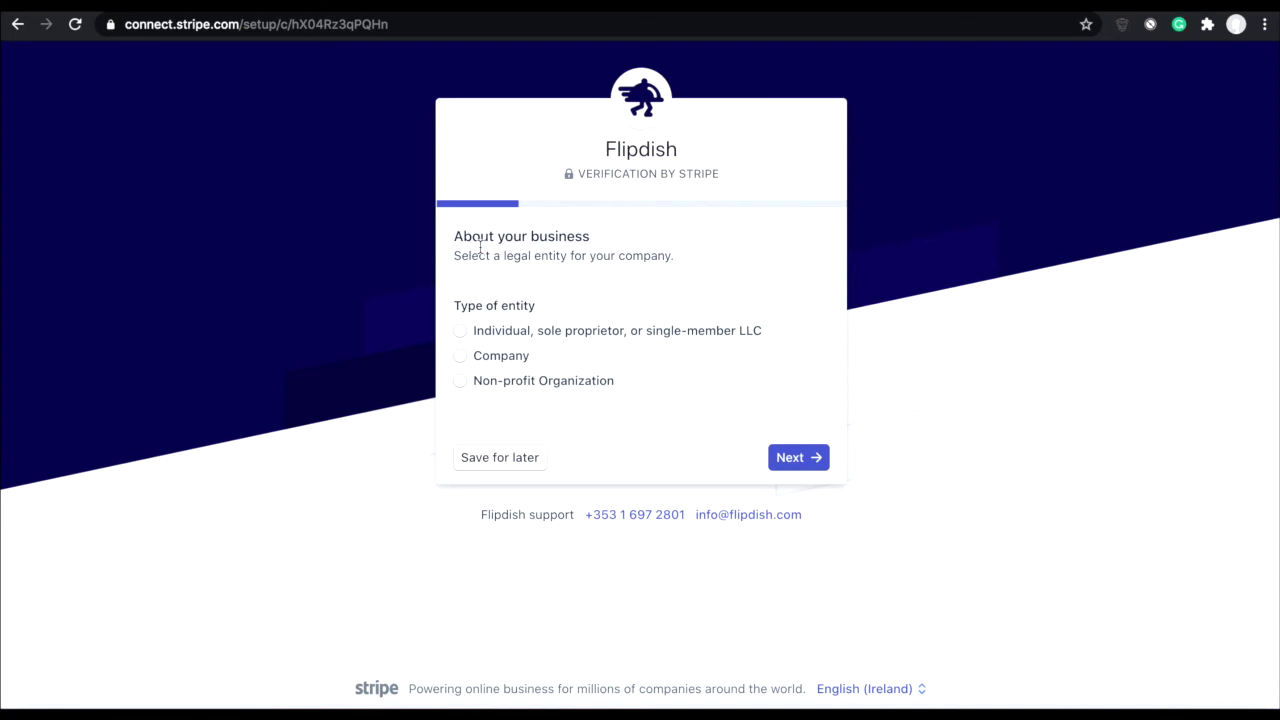
Step: Register as an individual, sole proprietor and enter the representative's date of birth
click(460, 331)
click(792, 459)
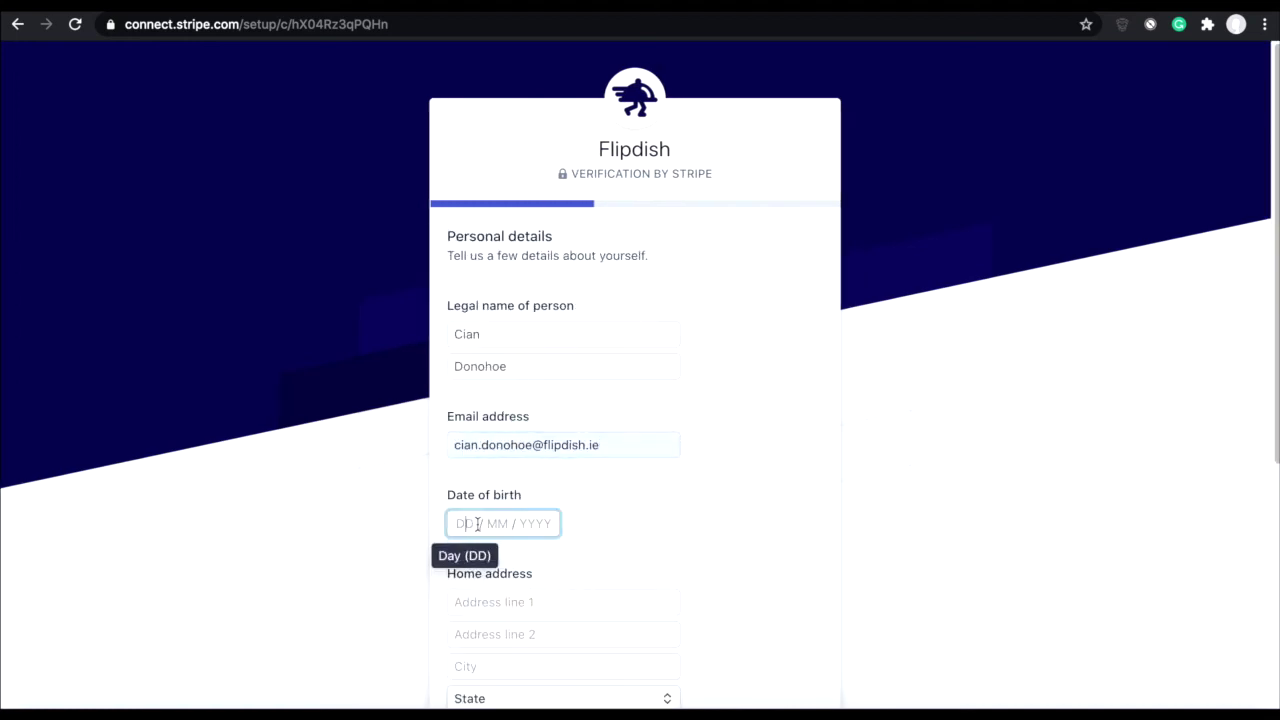
text(03021990)
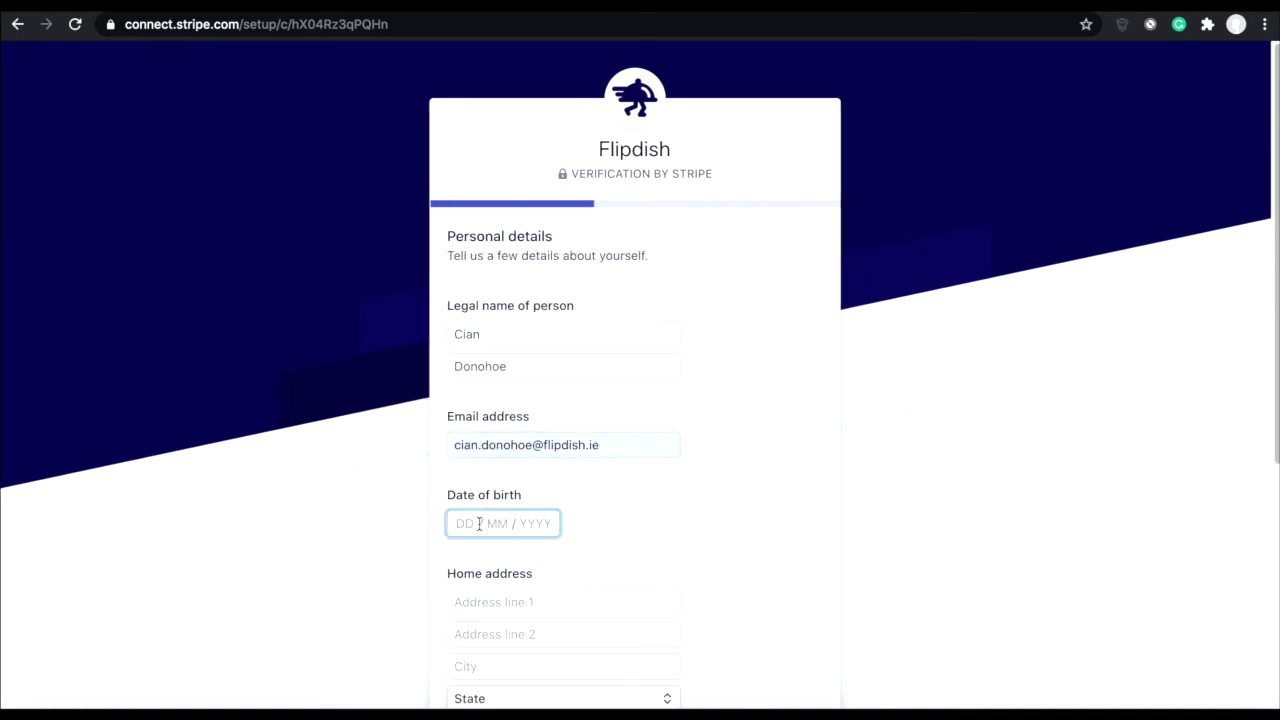
scroll(651, 517, down, 5)
Step: Enter the representative's home address line and country, with state set to California
click(560, 602)
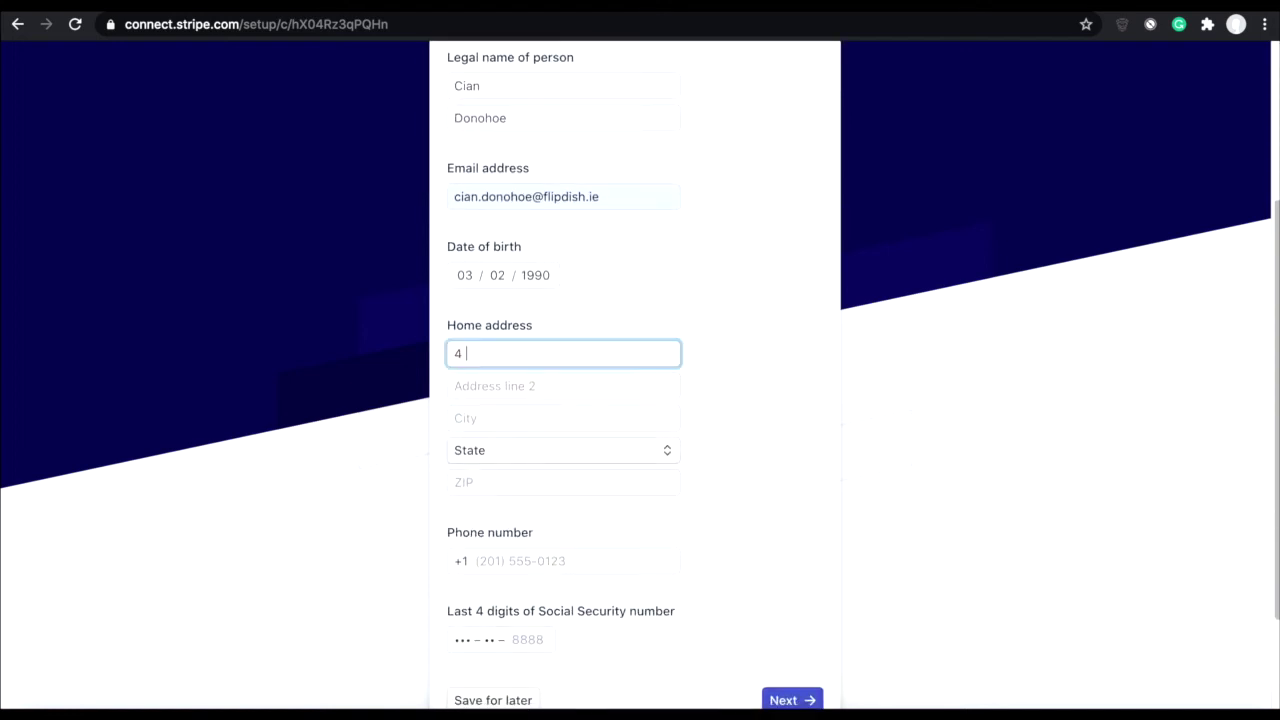
key(Tab)
key(Tab)
text(United States)
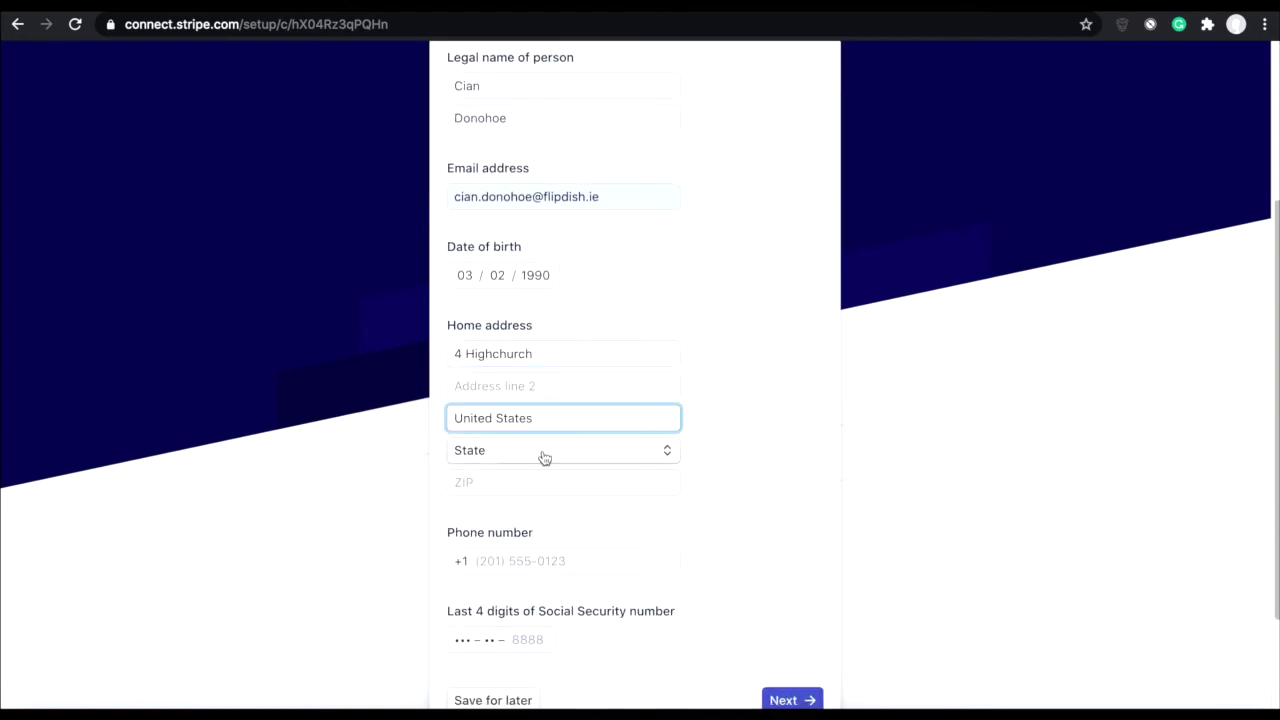
click(543, 452)
click(502, 519)
Step: Enter the representative's phone number and start on the last four SSN digits
scroll(556, 481, down, 3)
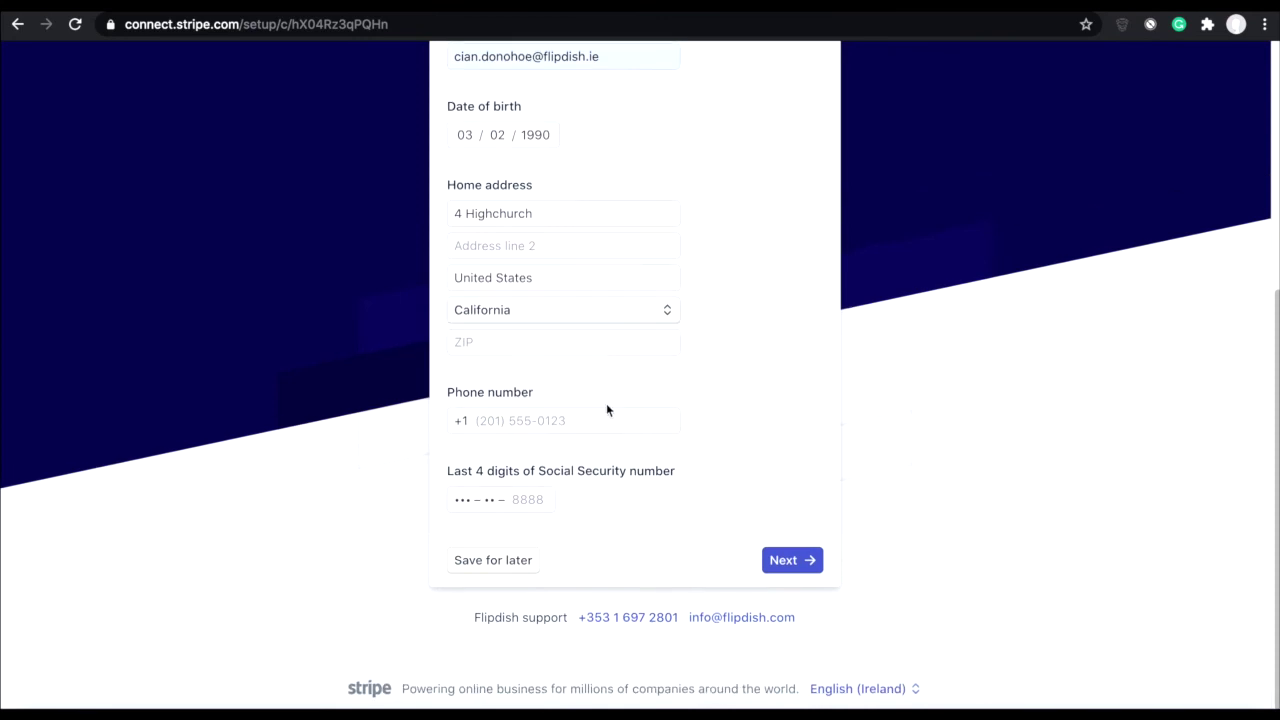
click(569, 421)
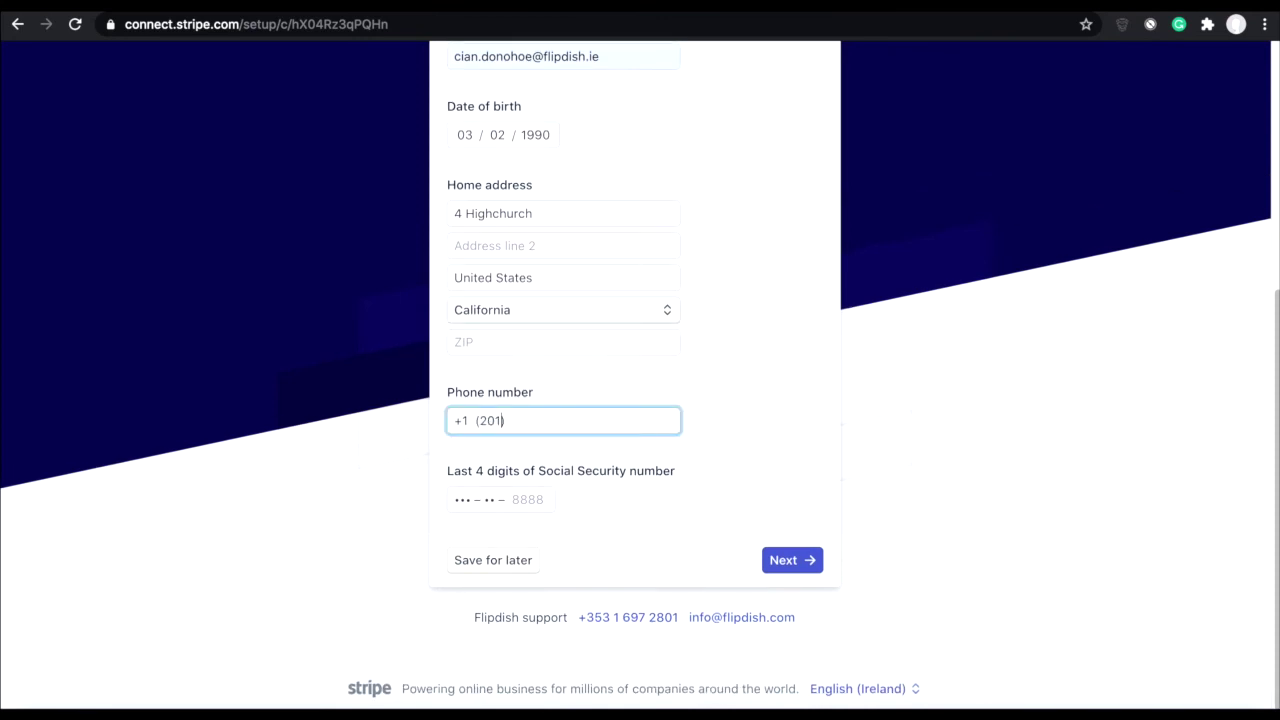
click(547, 499)
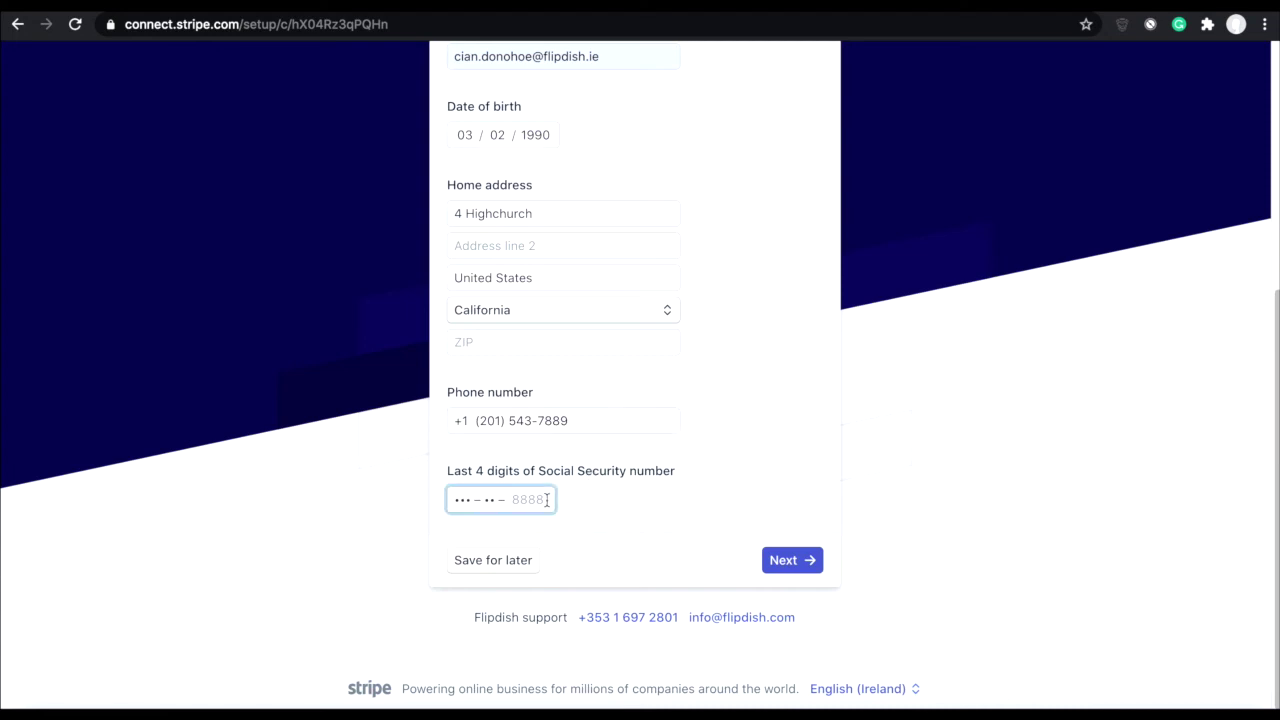
click(784, 561)
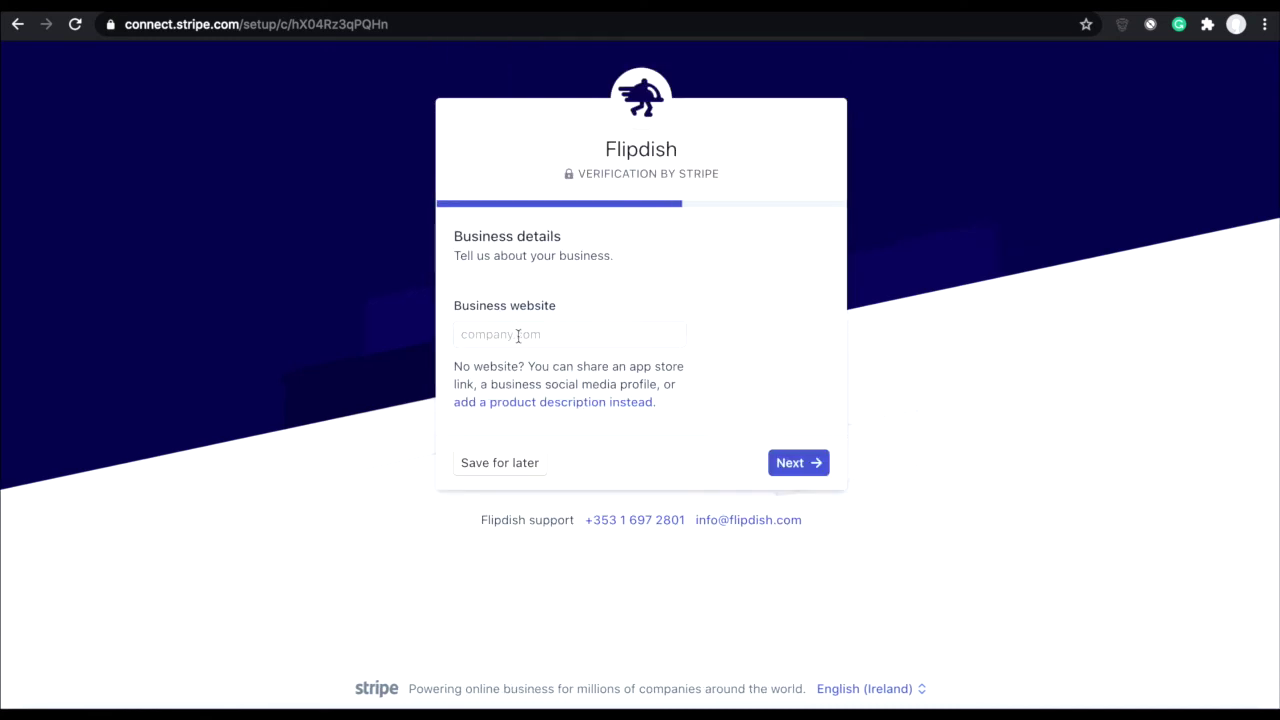
click(505, 336)
text(www.pizzacafe.net)
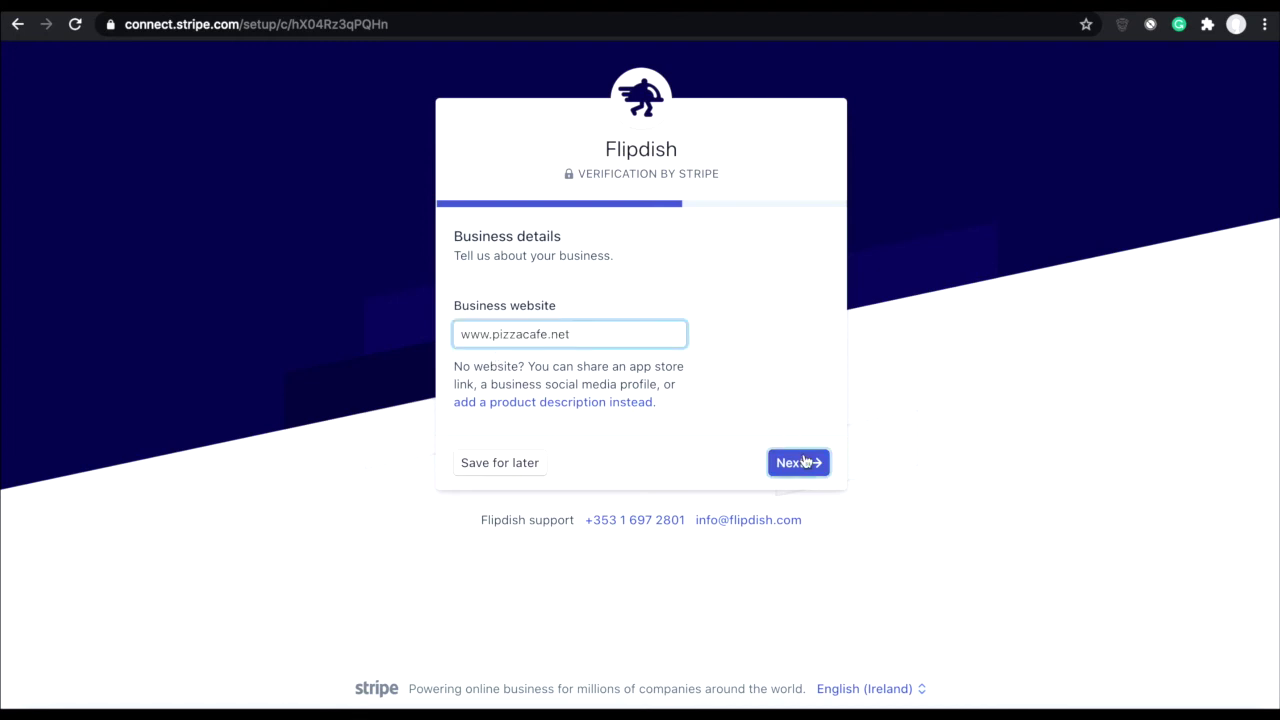
click(798, 462)
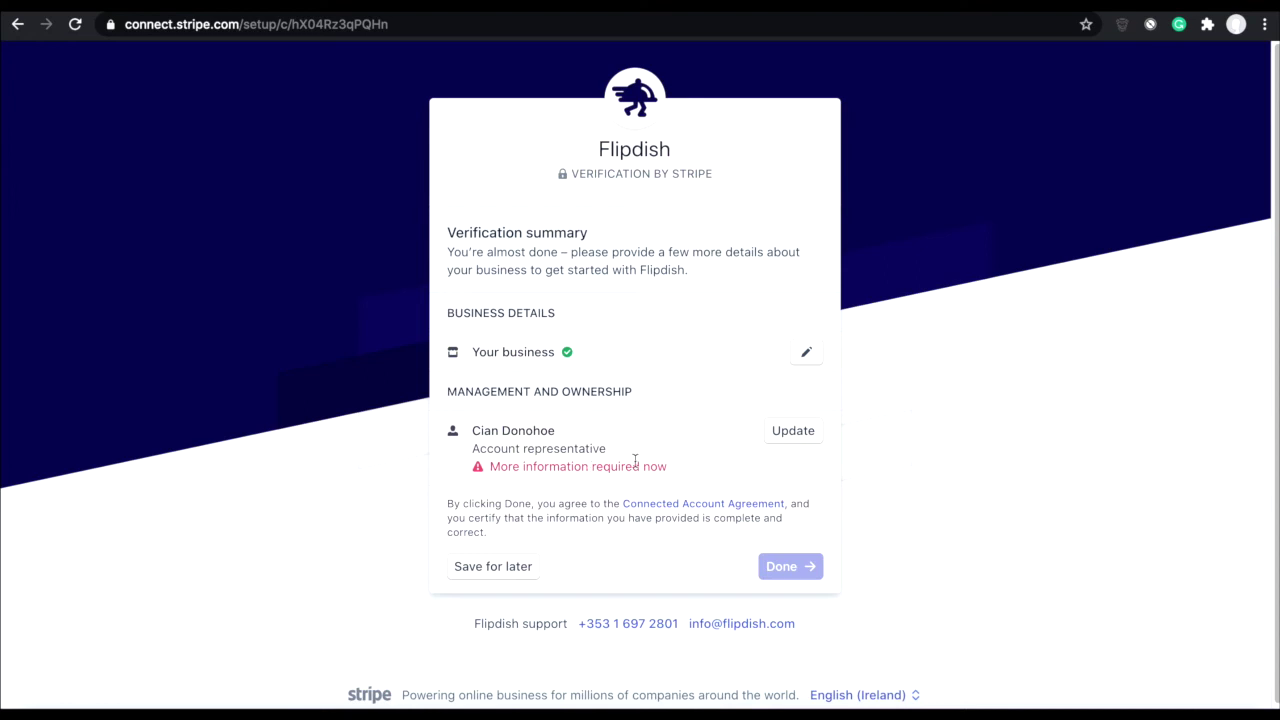
Step: Update the representative's details with the home address ZIP code and second address line
click(793, 434)
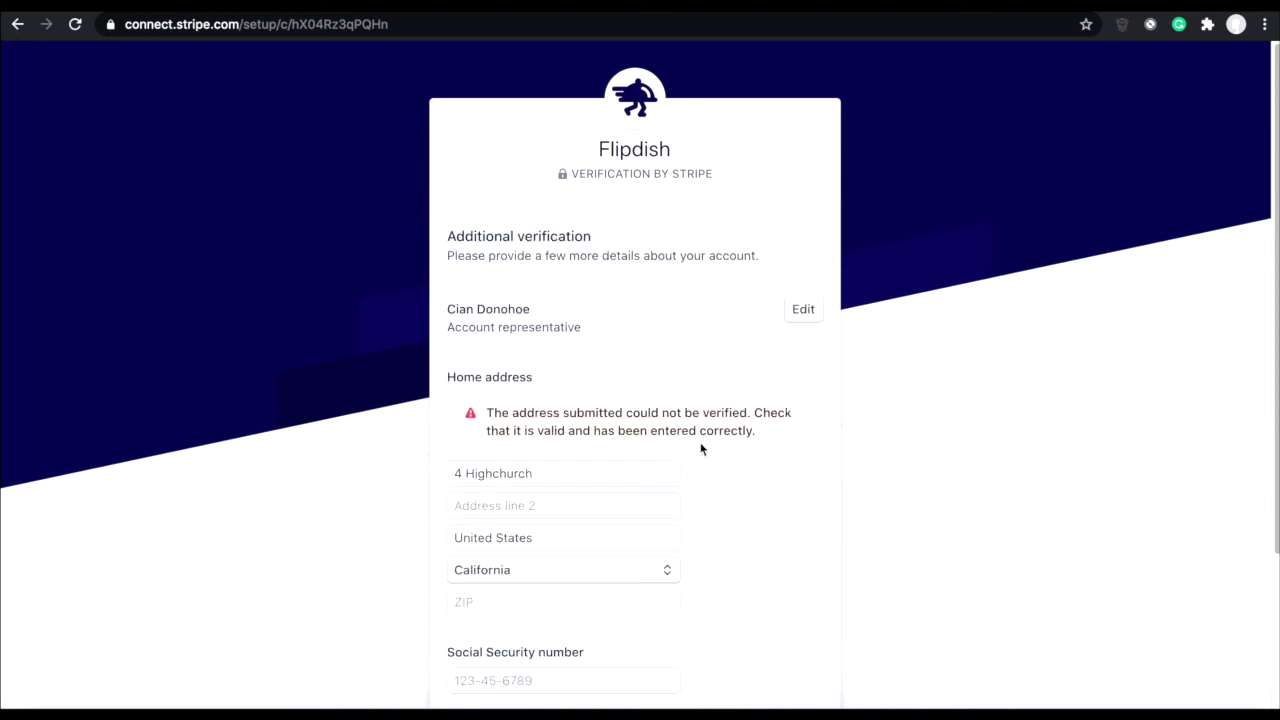
scroll(701, 449, down, 1)
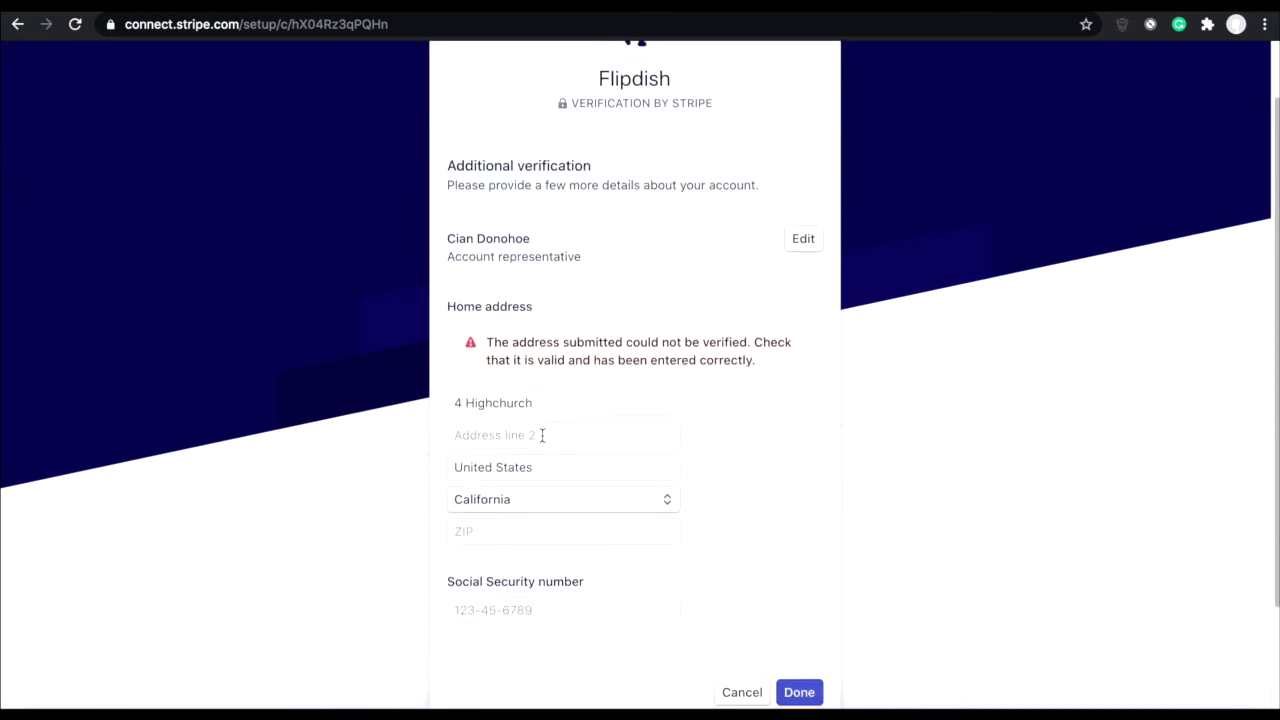
click(500, 531)
text(90402)
click(500, 435)
text(Santa monica)
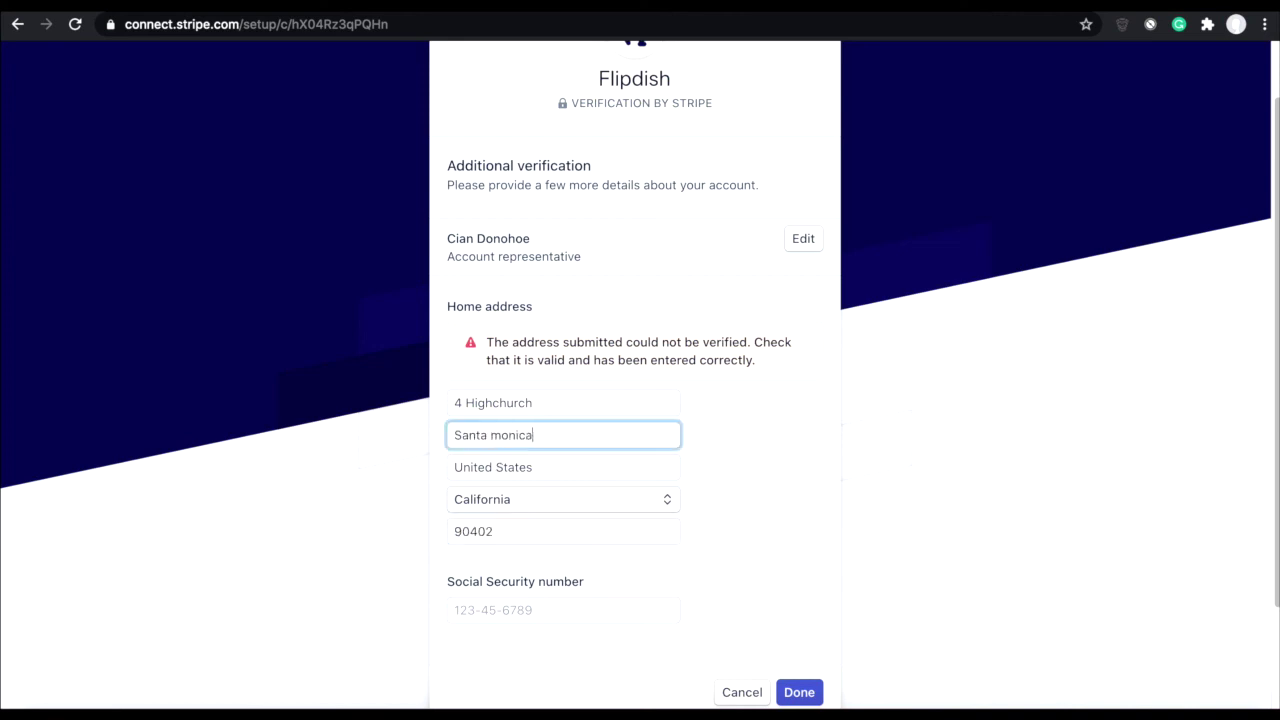
Step: Add the representative's full Social Security number, save, and finish verification
scroll(780, 497, down, 2)
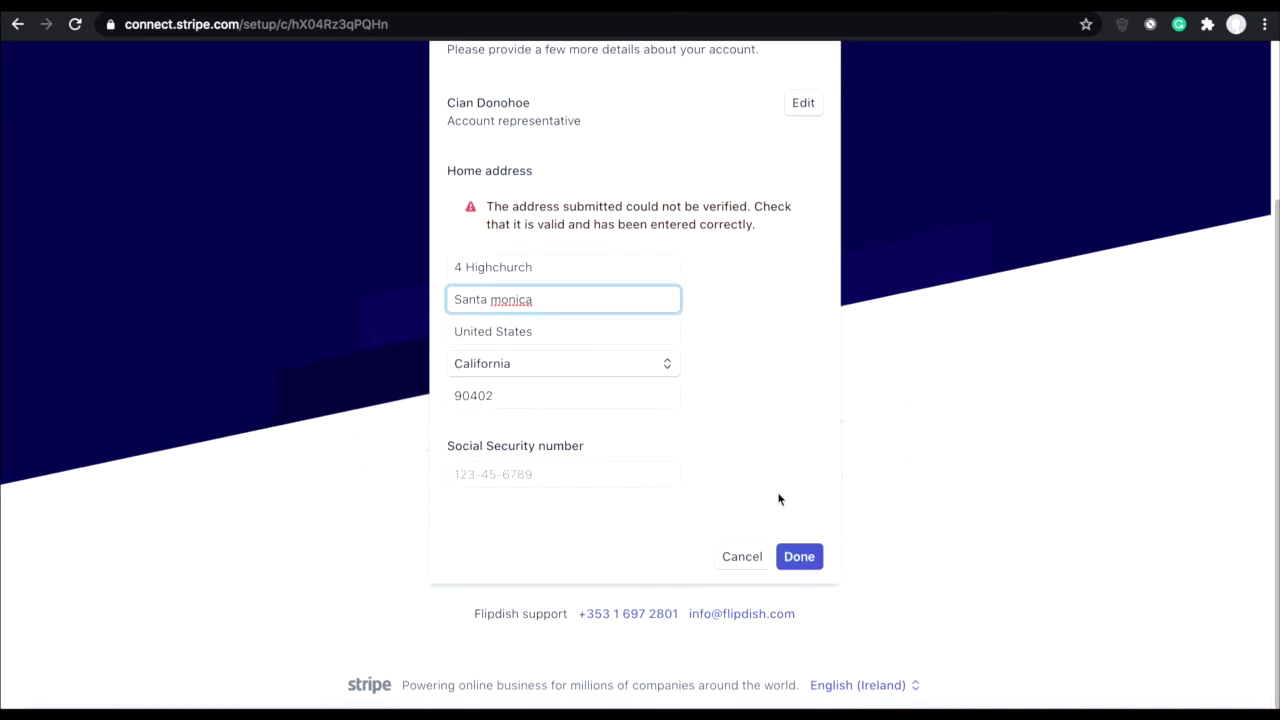
click(585, 476)
text(123-45-6788)
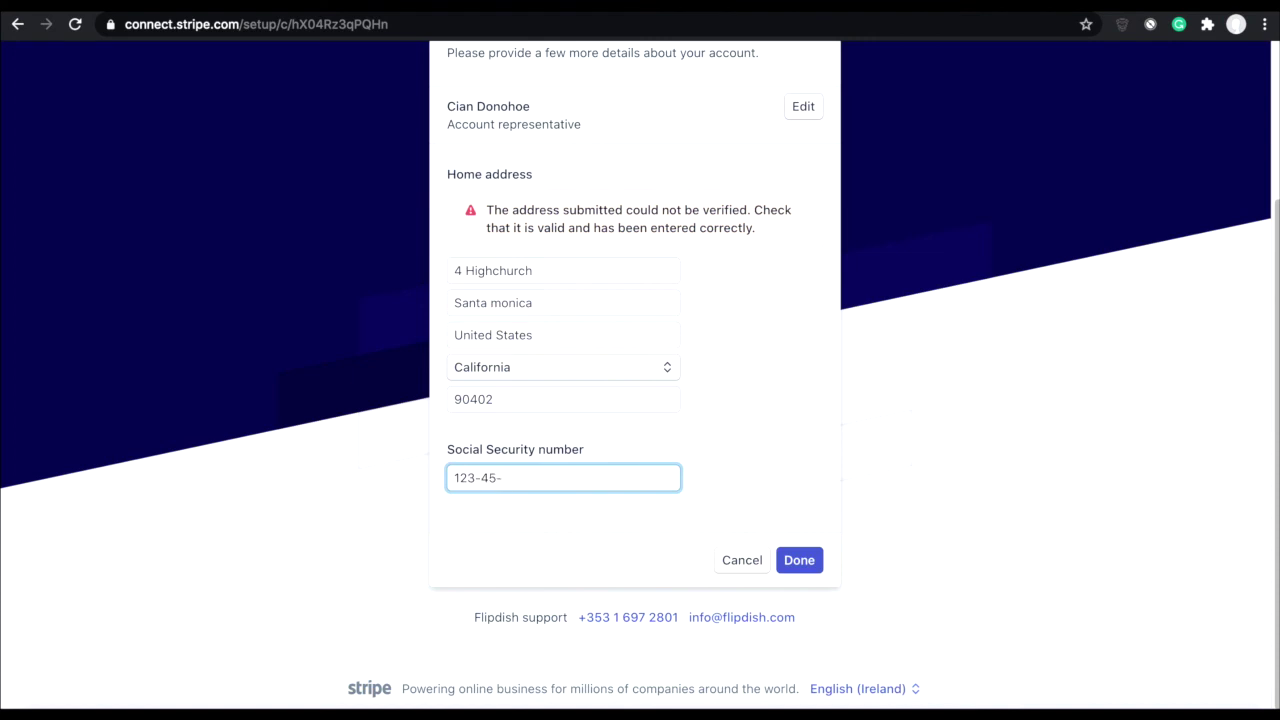
click(799, 560)
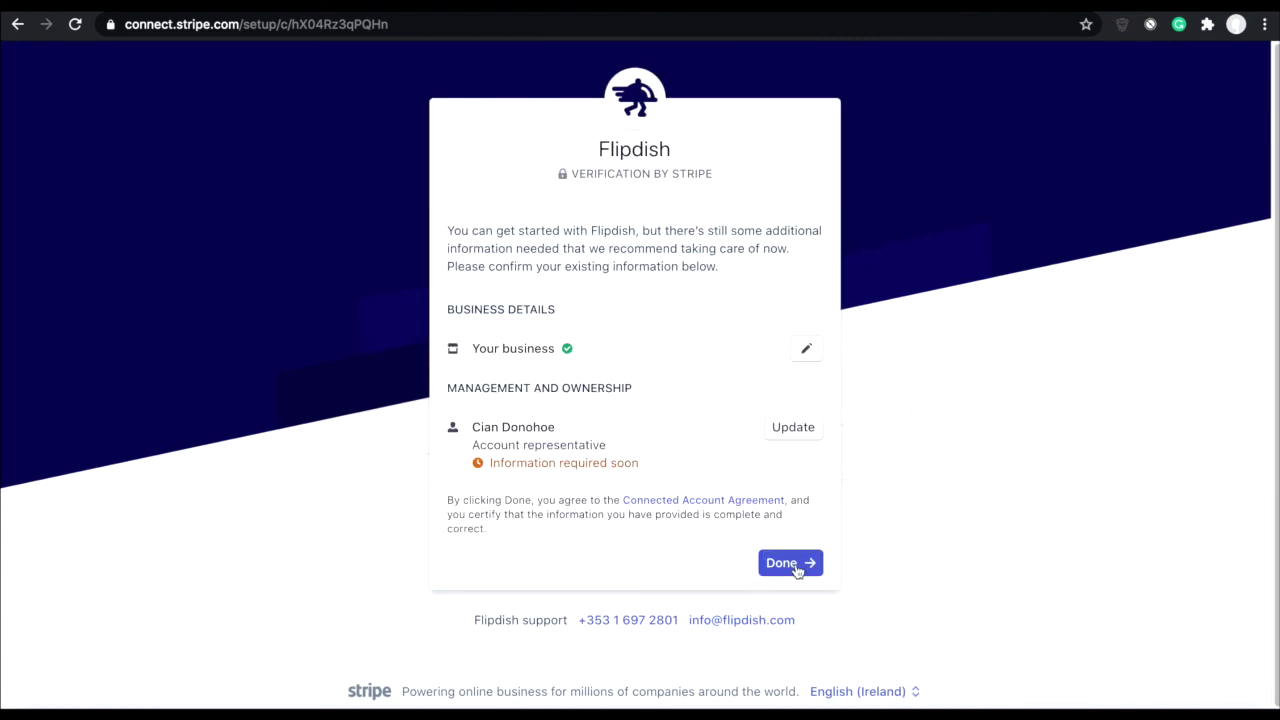
click(792, 568)
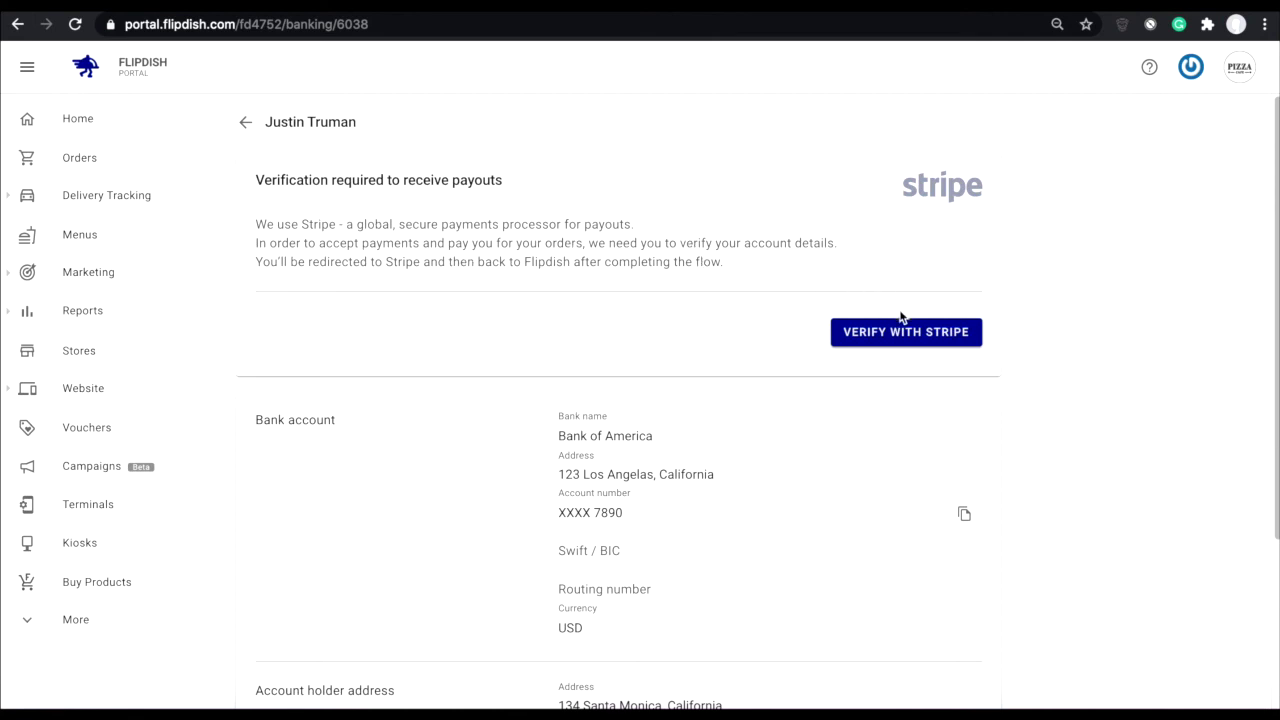
Step: Relaunch Verify with Stripe to reach the representative's government ID verification page
click(897, 333)
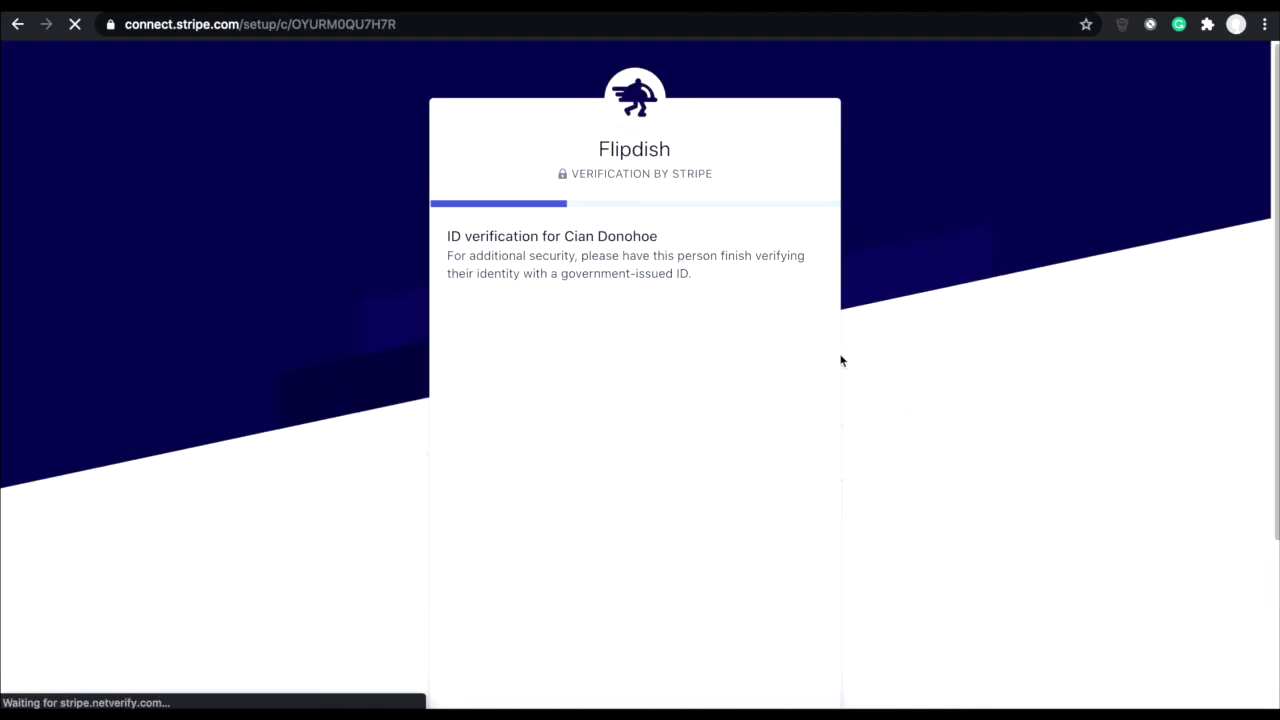
scroll(843, 362, down, 1)
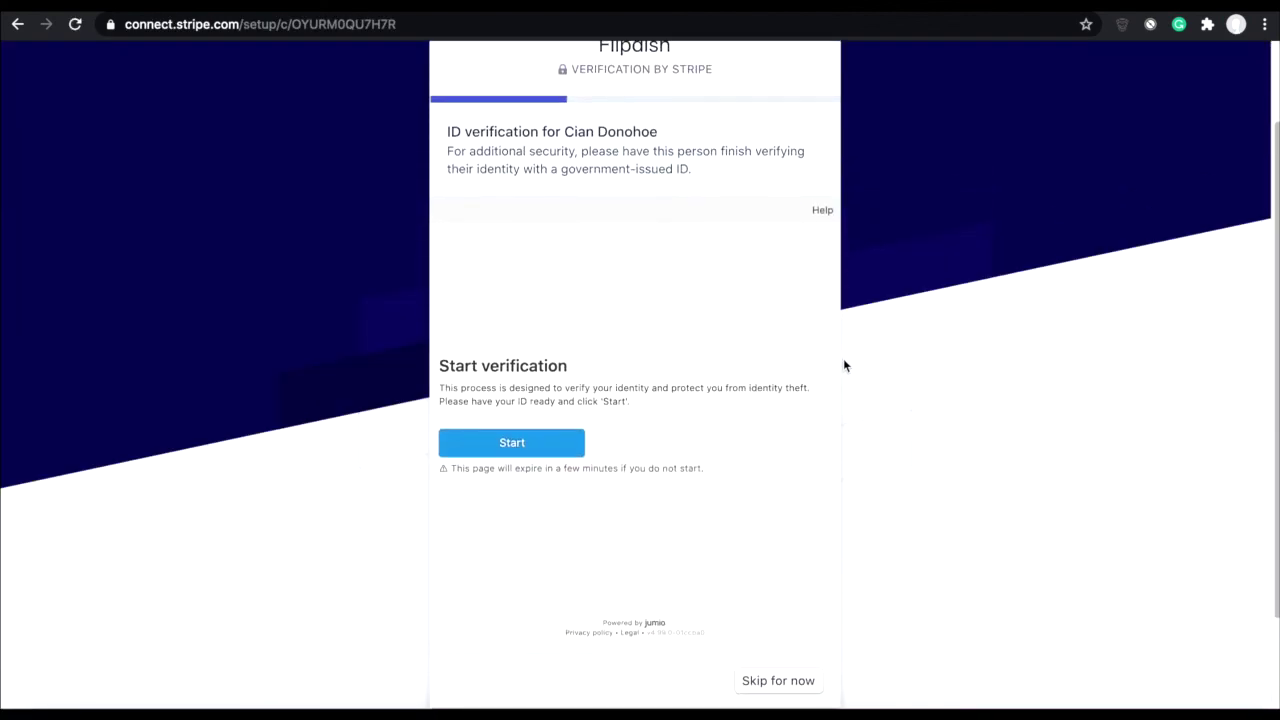
scroll(843, 365, up, 2)
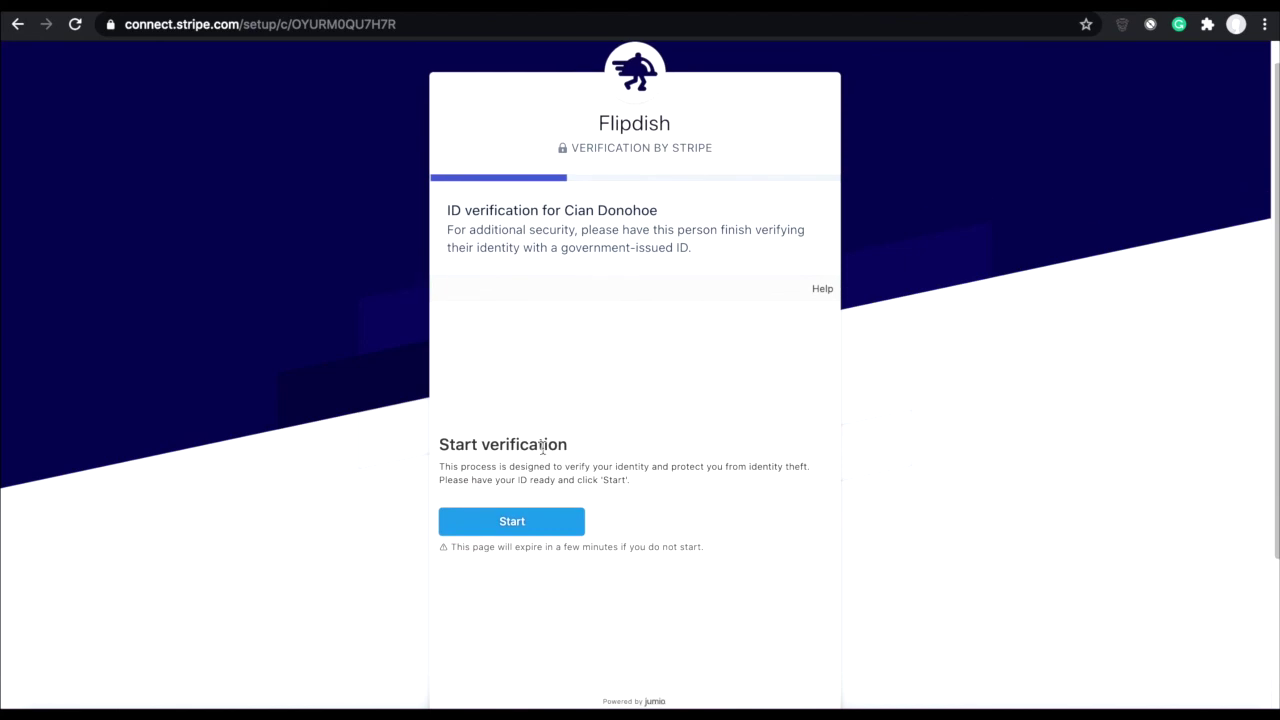
scroll(542, 447, up, 1)
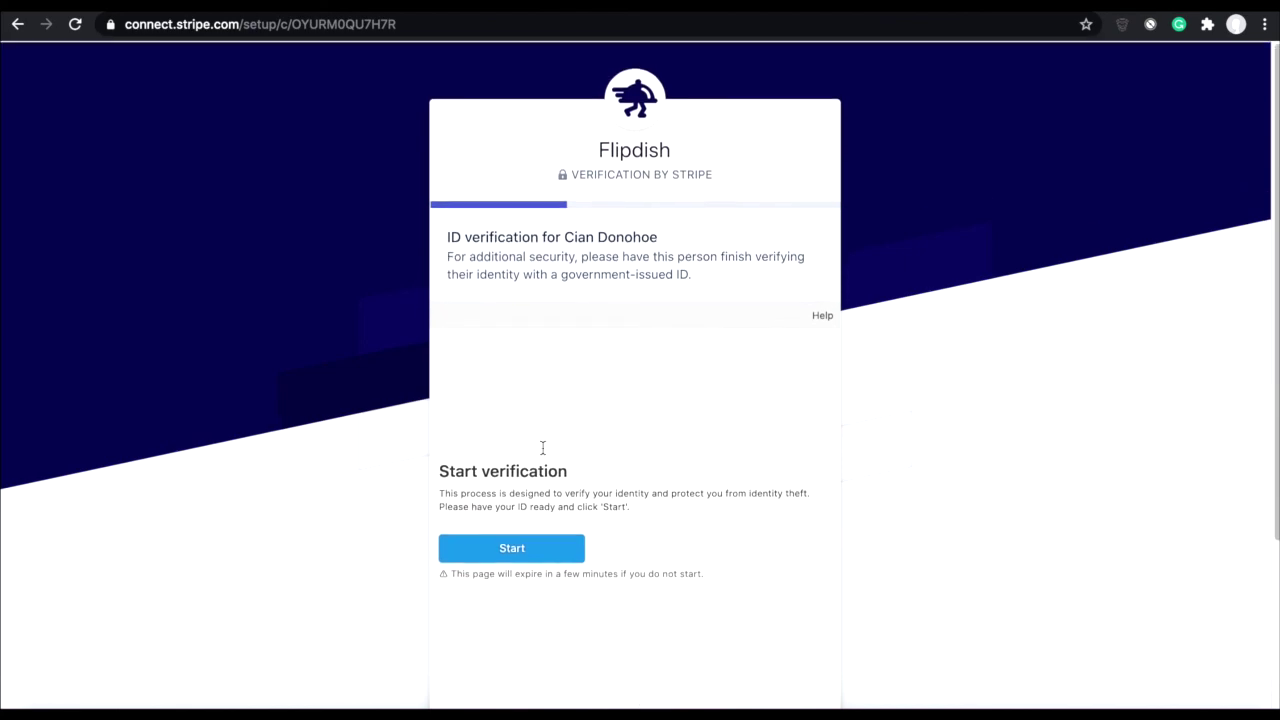